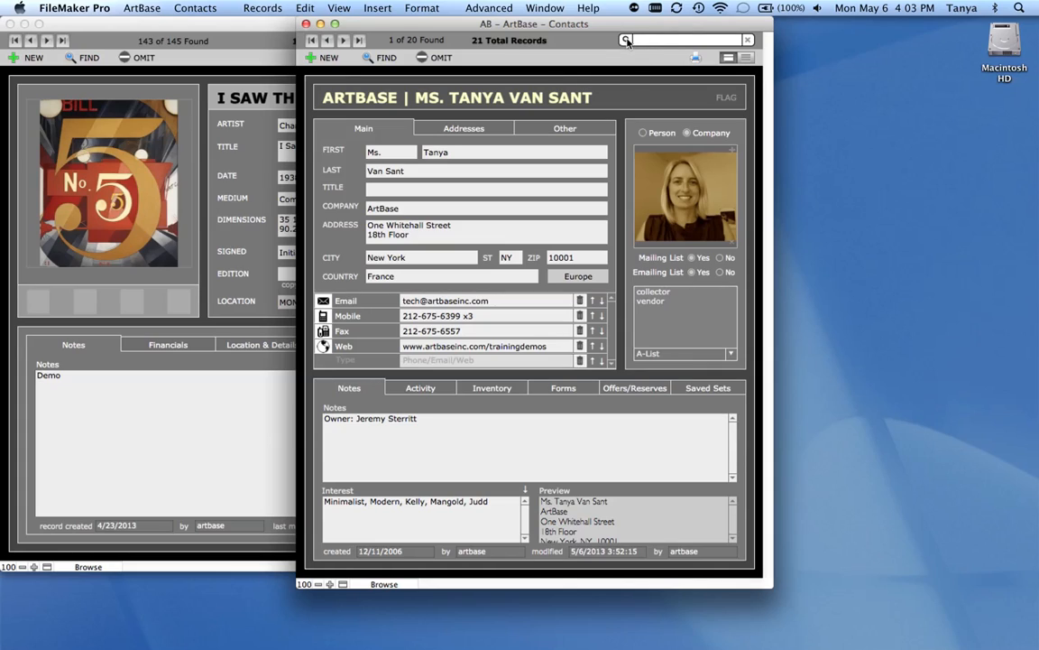
- Search the contacts for the displayed contact's first name, browse the matching records and return to the first one
type("tanya")
left_click(344, 41)
left_click(344, 41)
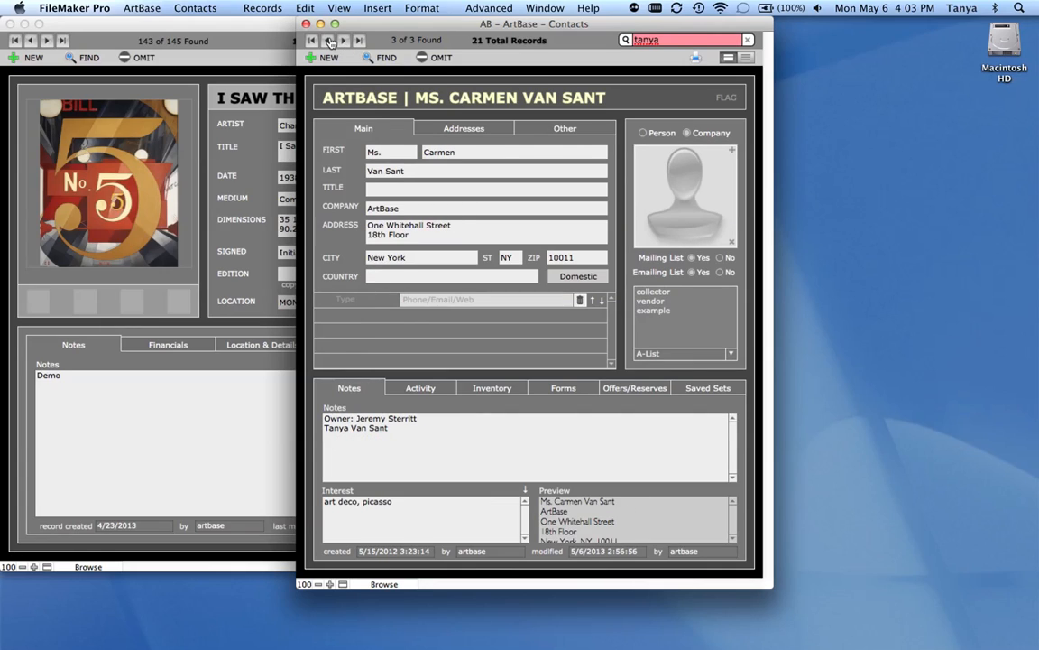
left_click(330, 41)
left_click(330, 41)
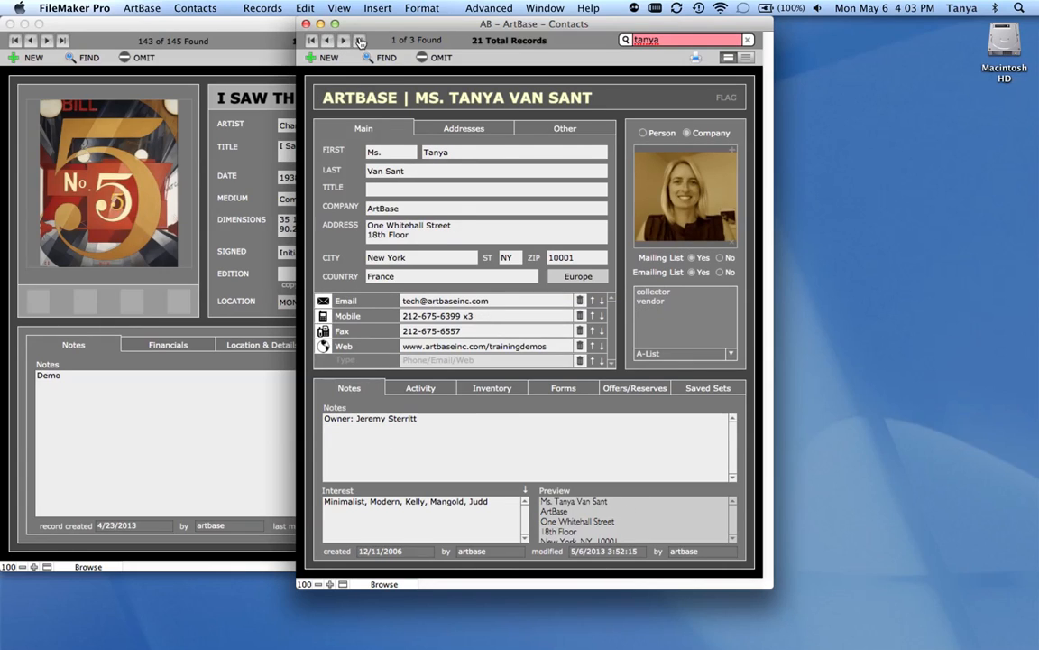
left_click(359, 41)
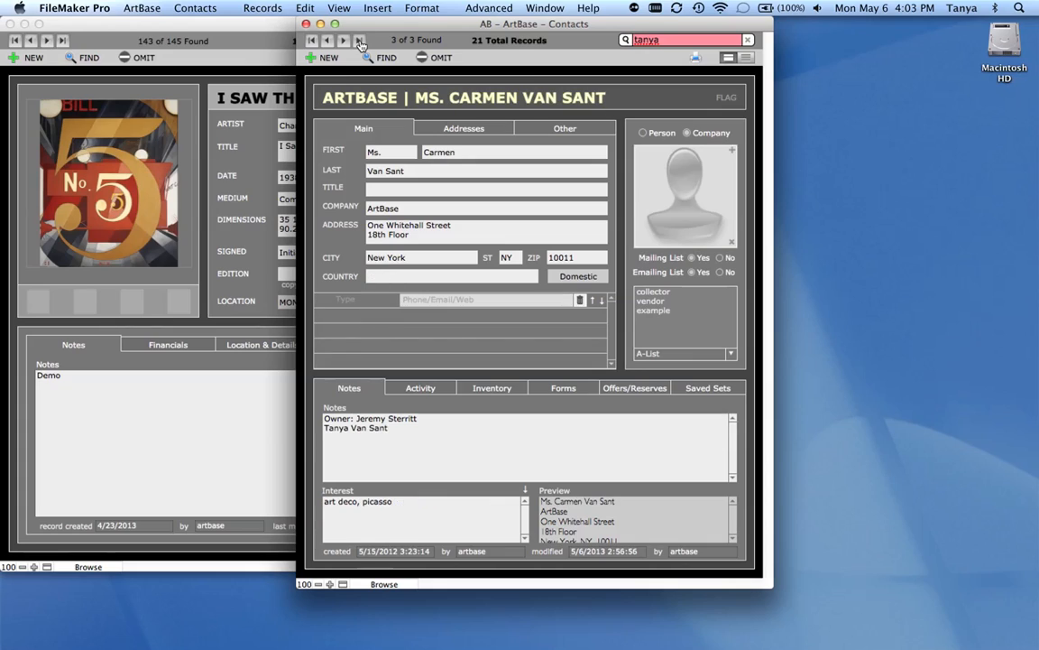
left_click(310, 42)
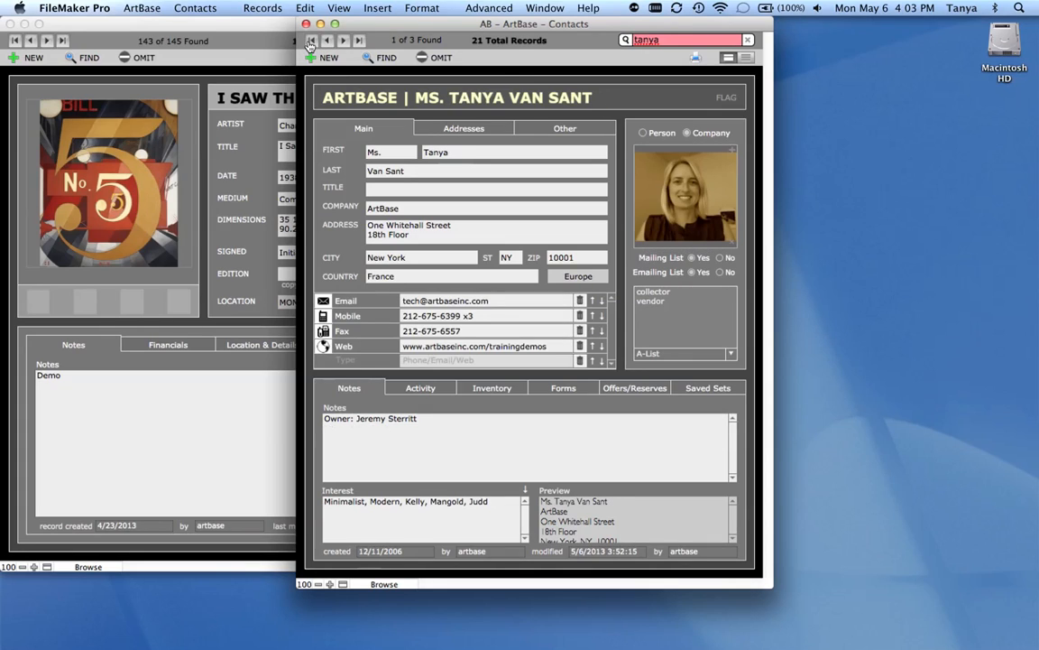
- Restore all contact records and omit the third one, Kingston Royal Gallery, from the found set
left_click(521, 42)
left_click(748, 41)
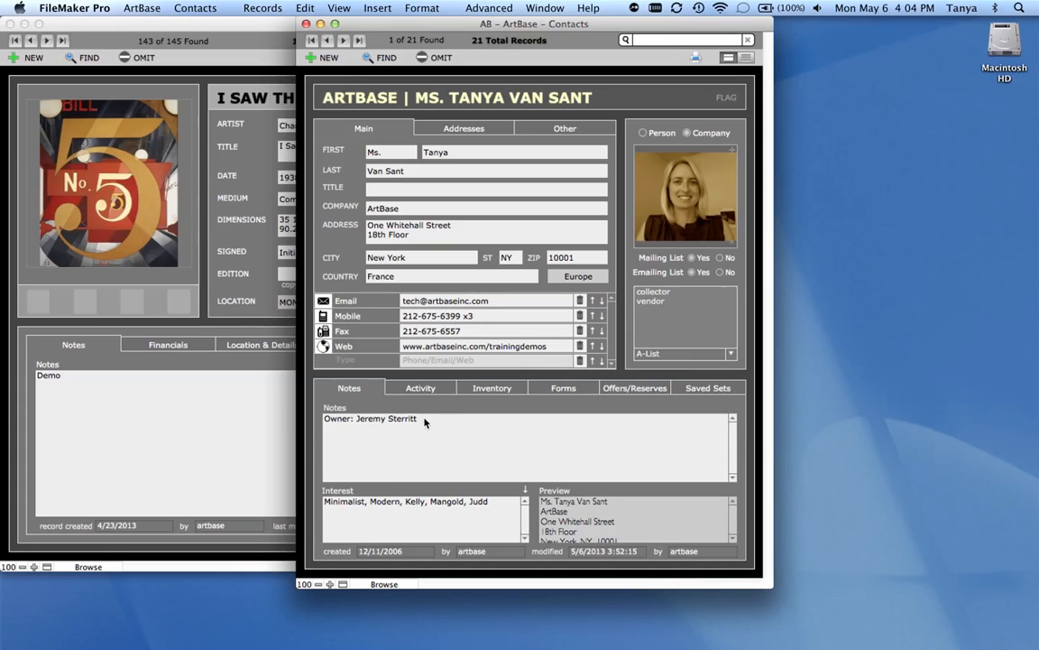
left_click(344, 41)
left_click(344, 41)
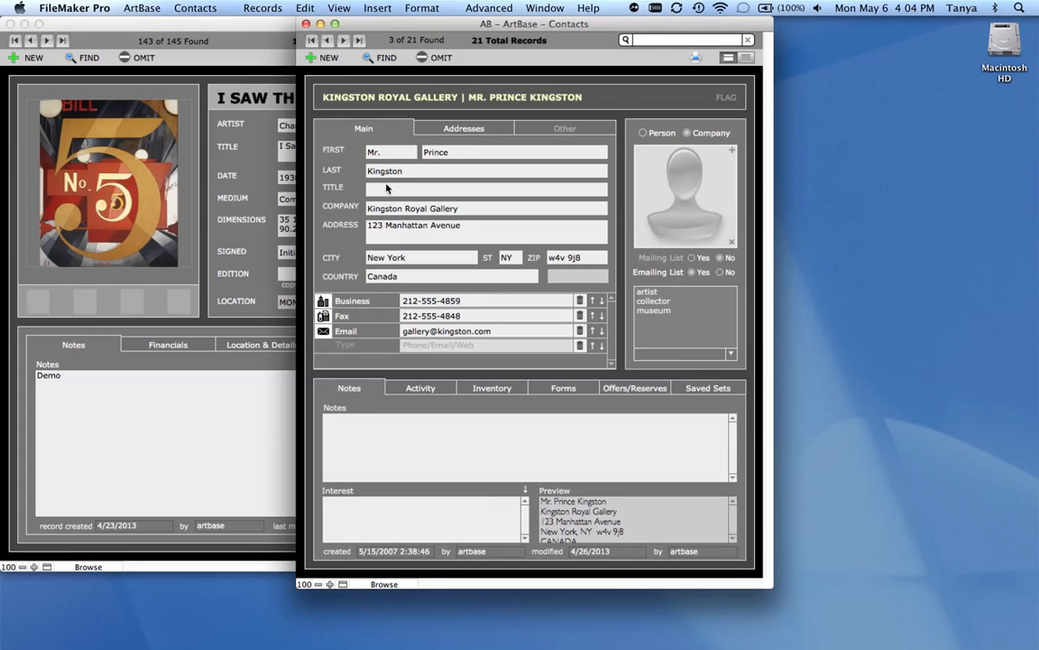
left_click(439, 59)
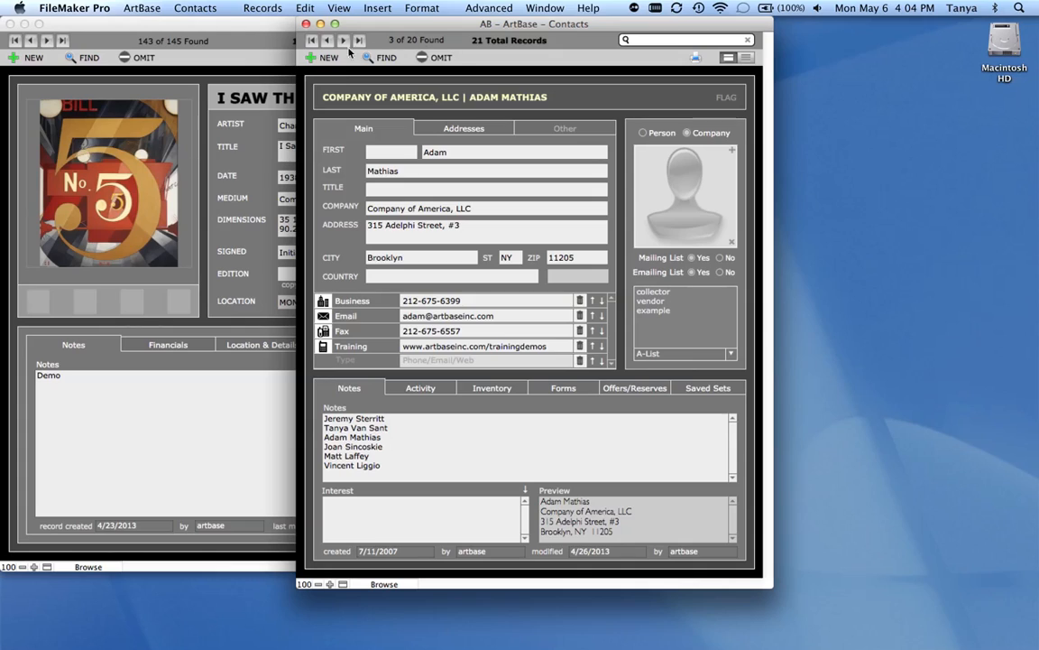
- Go to the first contact record and clear its name prefix
left_click(312, 41)
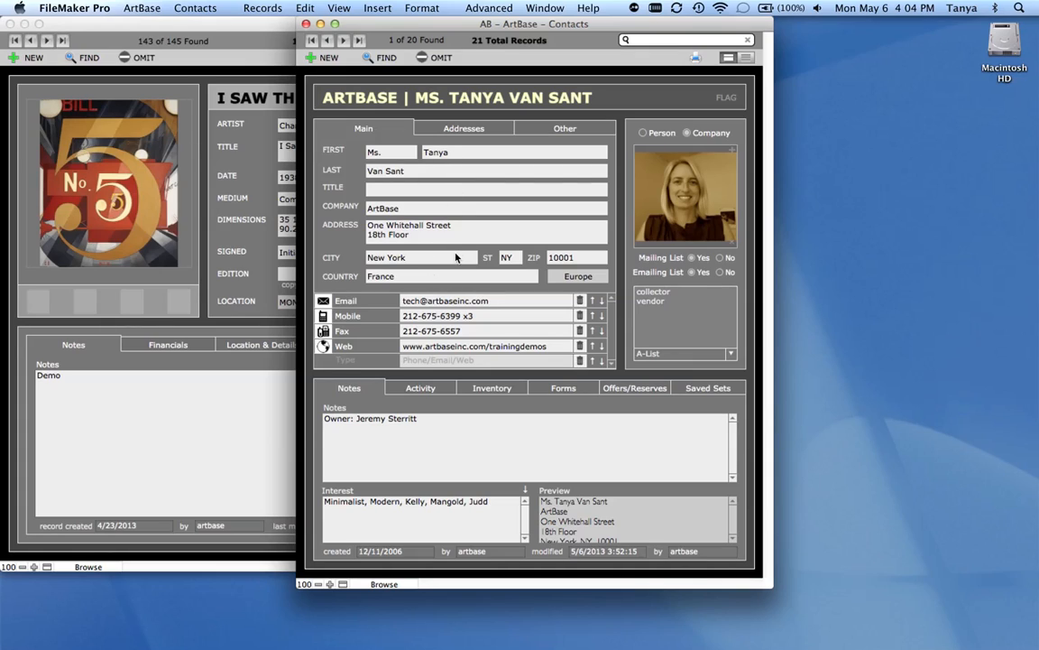
left_click(399, 153)
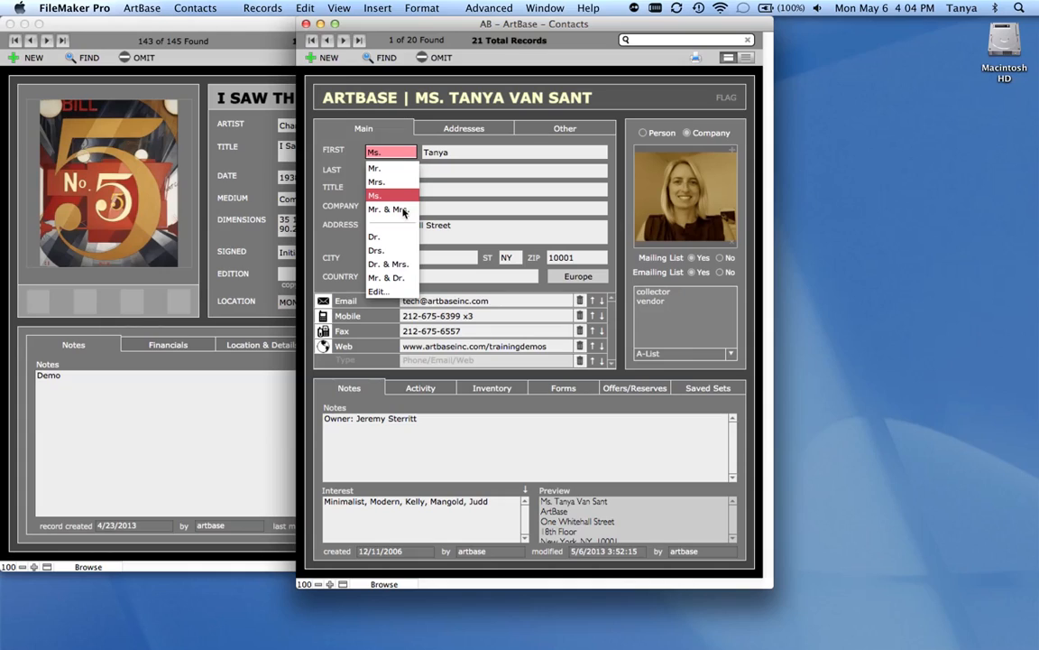
left_click(399, 157)
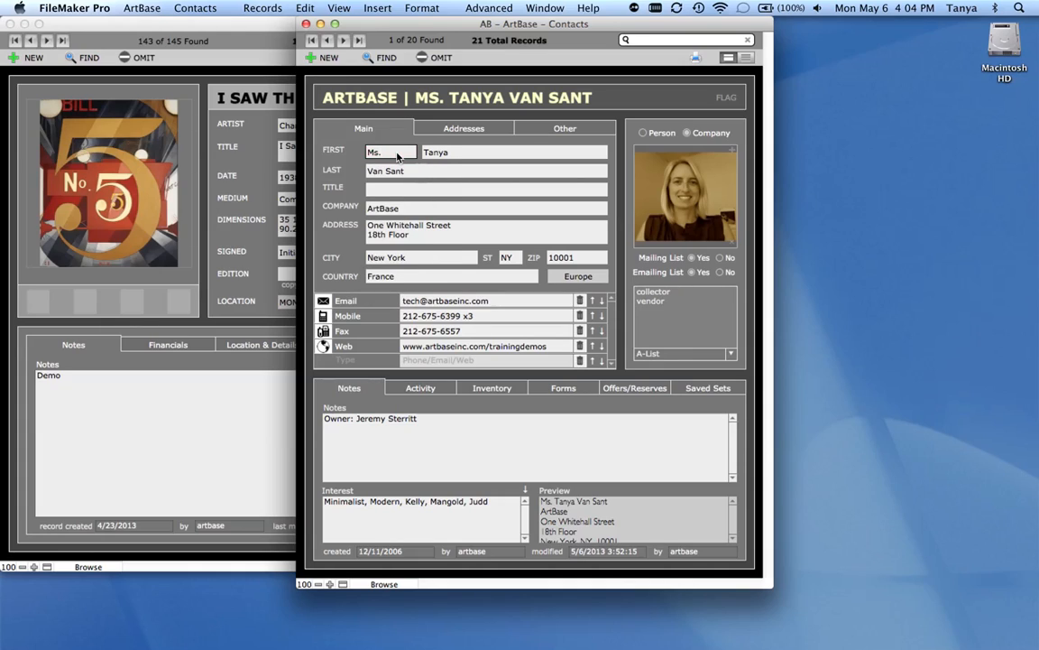
key("BackSpace")
key("BackSpace")
type("lkasjdlaskjds")
key("BackSpace")
key("BackSpace")
key("BackSpace")
key("BackSpace")
key("BackSpace")
key("BackSpace")
key("BackSpace")
key("BackSpace")
key("BackSpace")
key("BackSpace")
key("BackSpace")
key("BackSpace")
key("BackSpace")
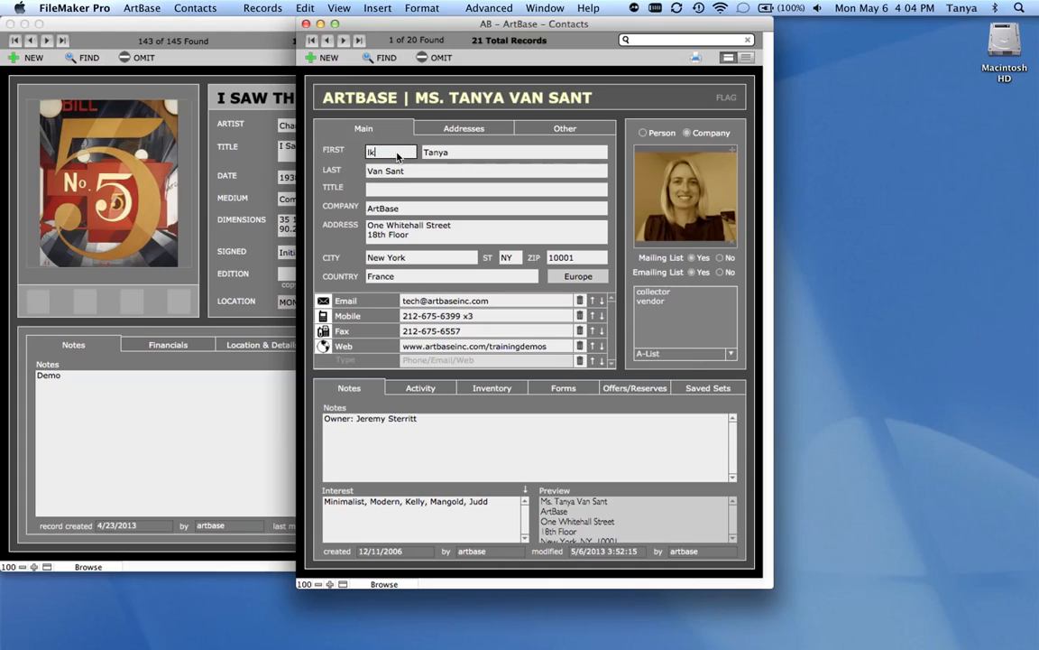
left_click(359, 162)
- Open the prefix value list for editing, review its entries and cancel without changing it
left_click(367, 150)
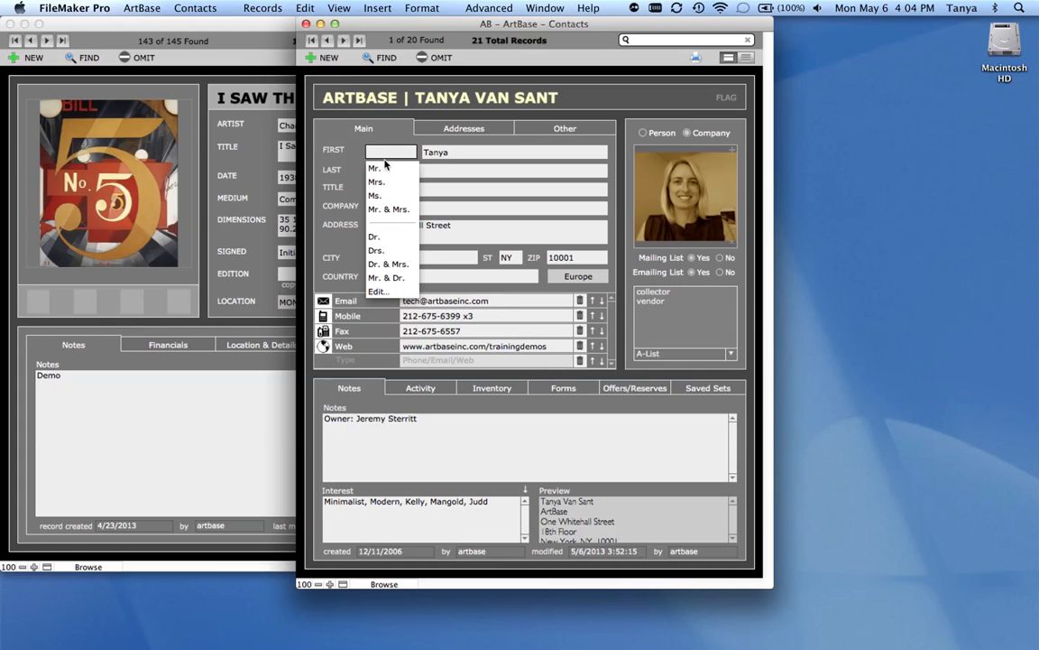
left_click(379, 292)
scroll(283, 186, "up", 3)
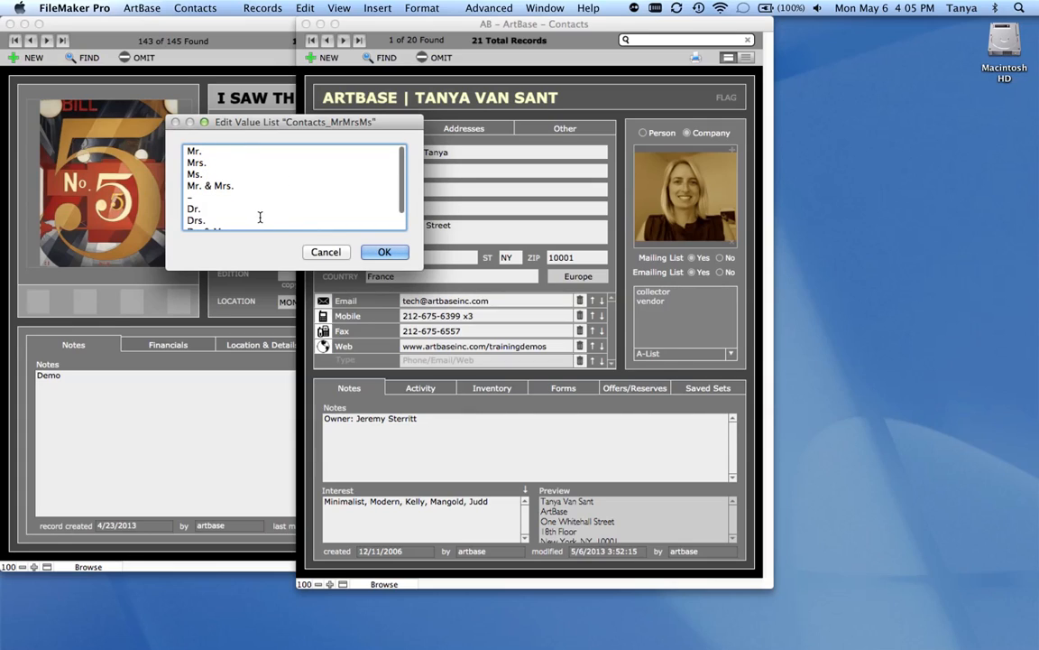
left_click(328, 253)
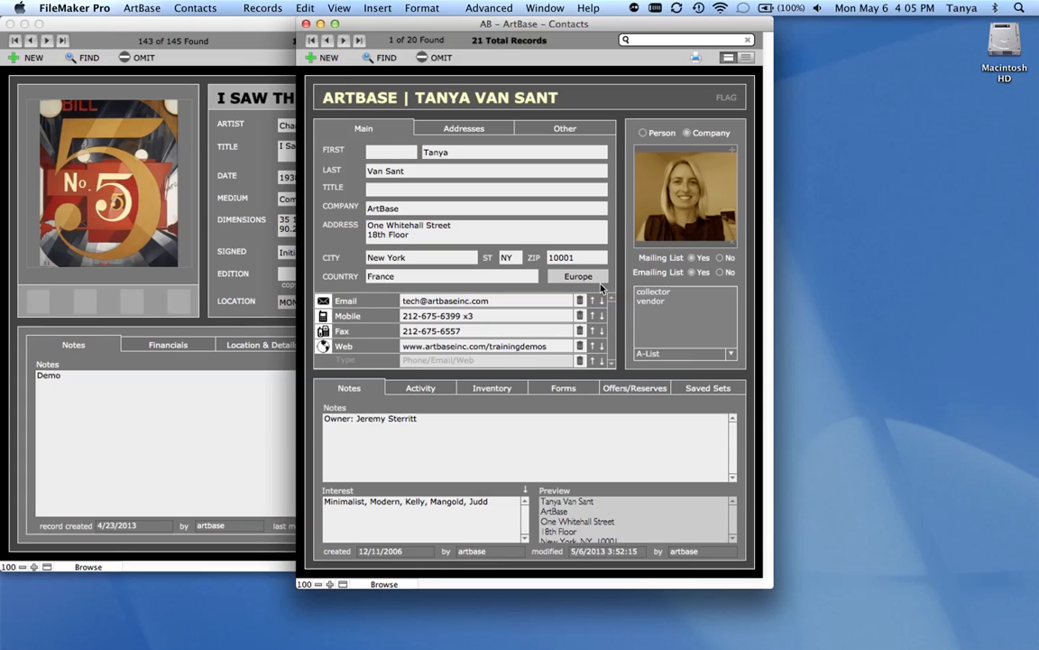
- Clear the country of the contact's main address
left_click(489, 276)
double_click(488, 276)
key("BackSpace")
left_click(622, 276)
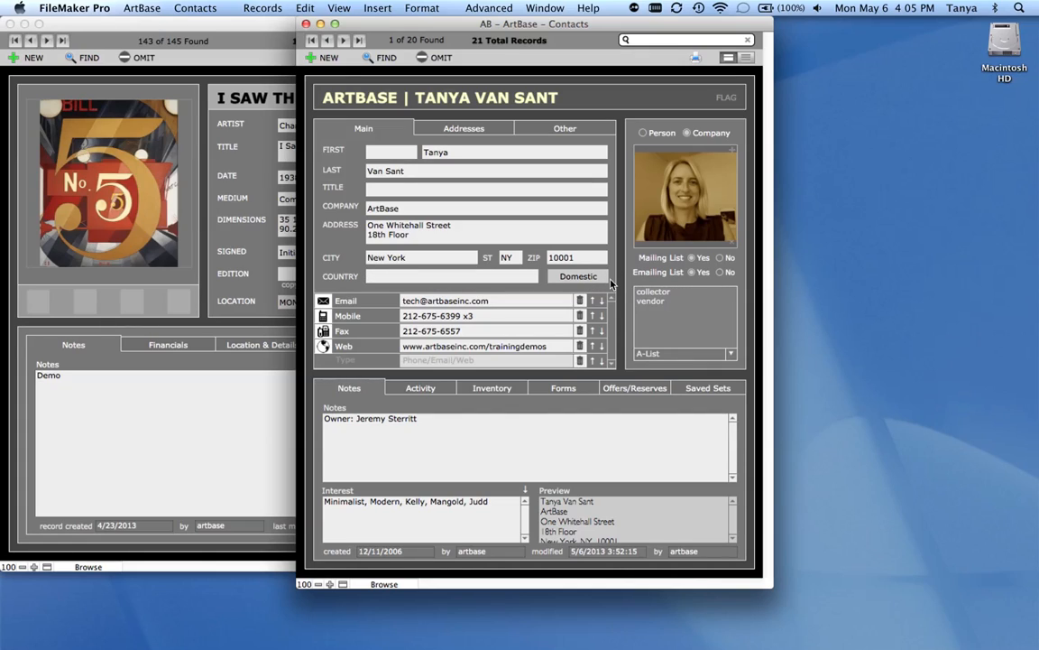
- Add a third address to the contact with ZIP code 10004
left_click(497, 131)
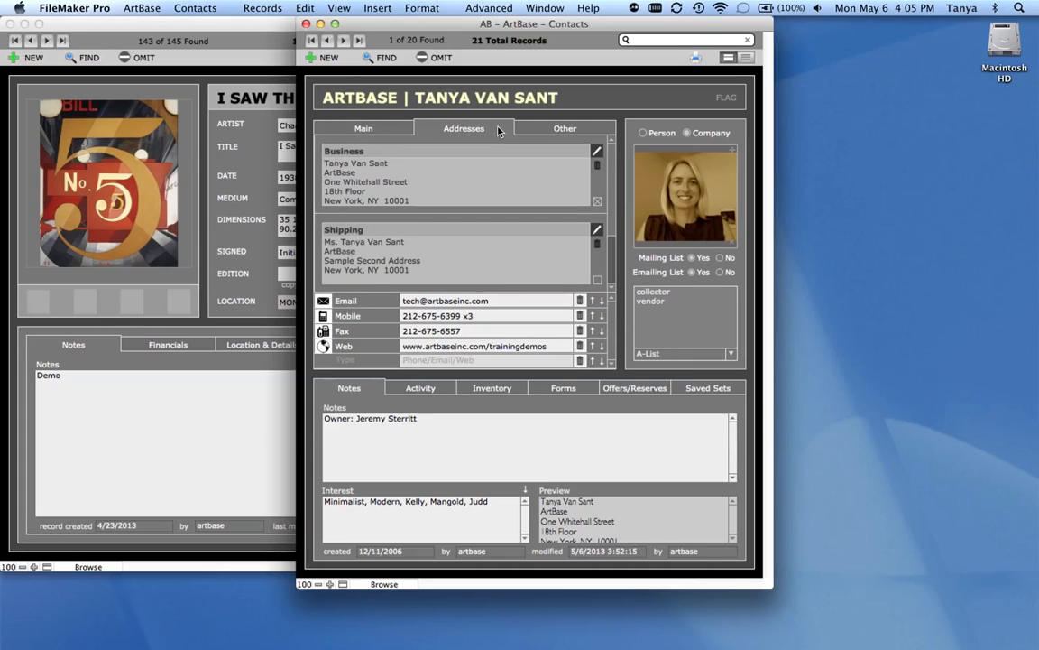
scroll(612, 202, "down", 2)
scroll(611, 212, "down", 1)
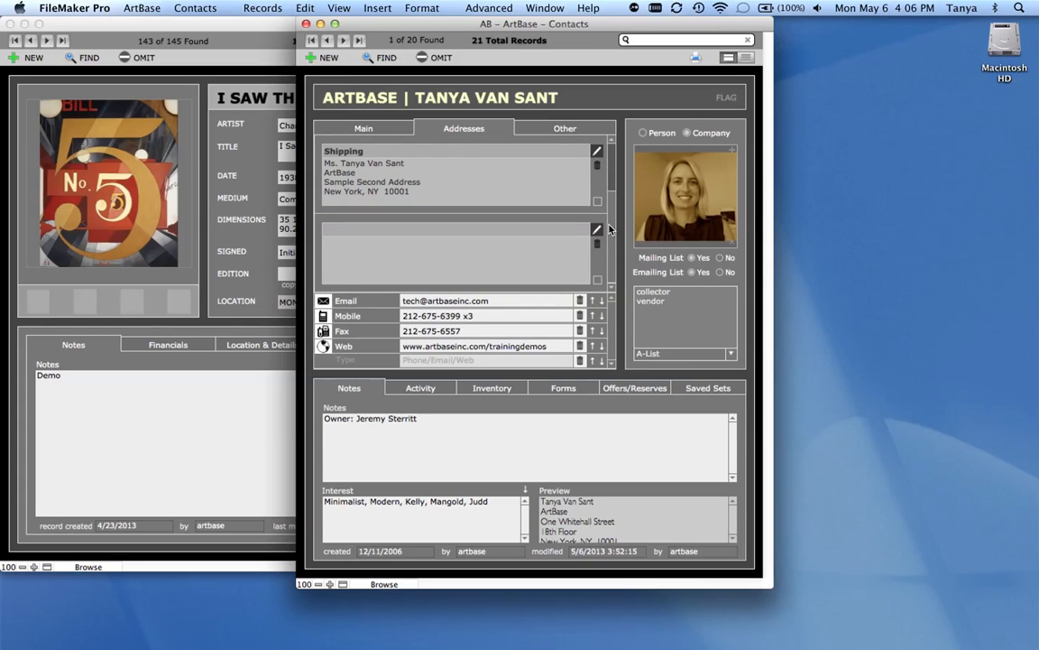
left_click(385, 261)
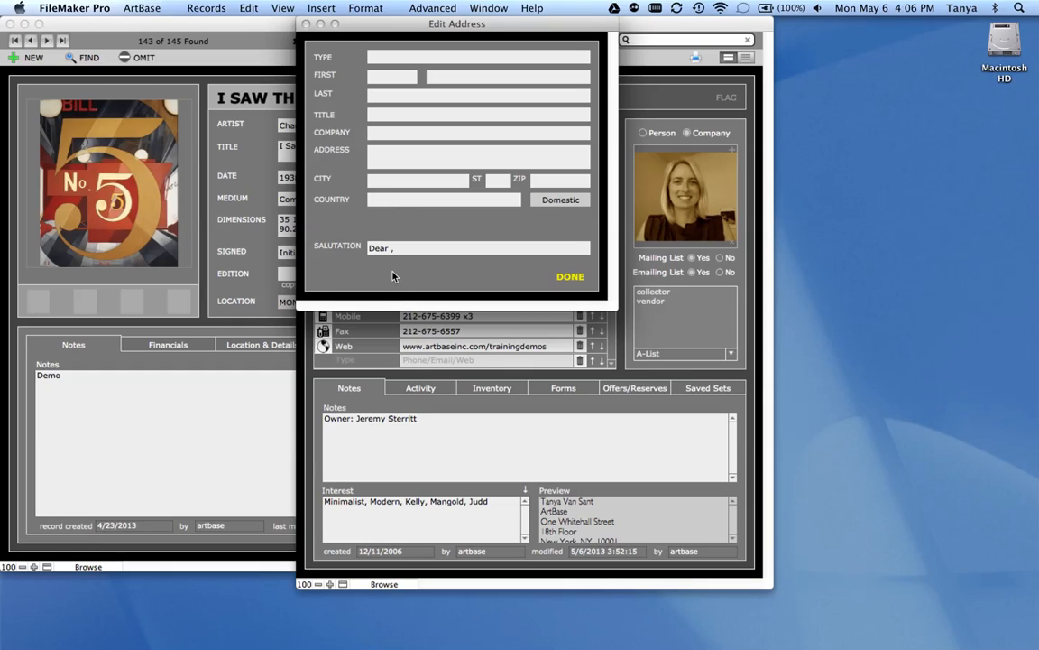
left_click(543, 180)
type("10004")
left_click(517, 217)
left_click(569, 277)
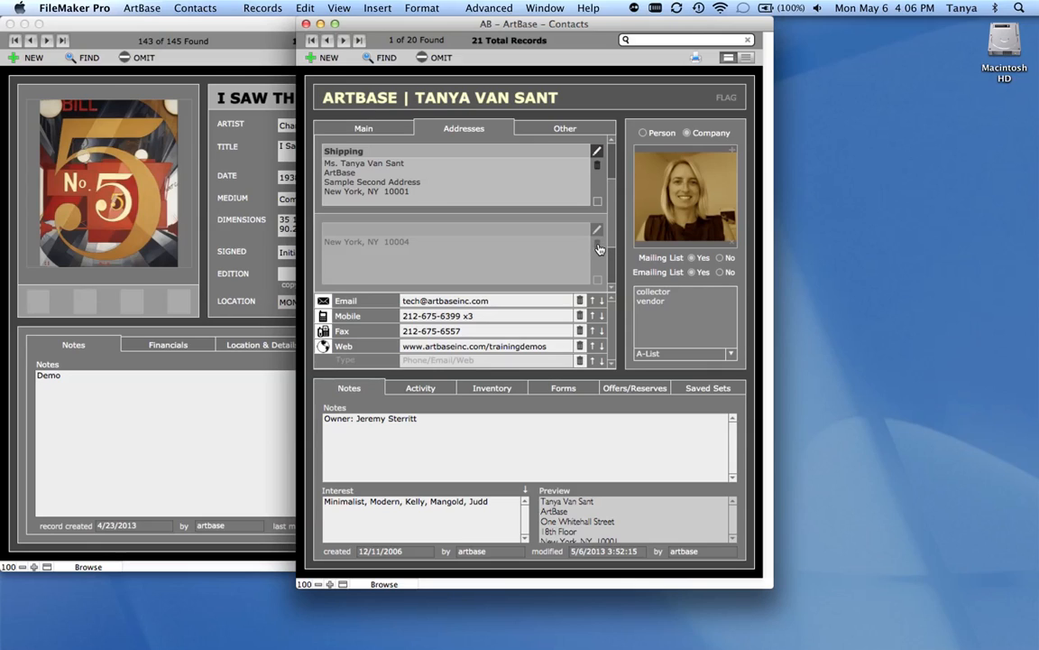
- Delete the contact's untitled third address permanently
left_click(597, 246)
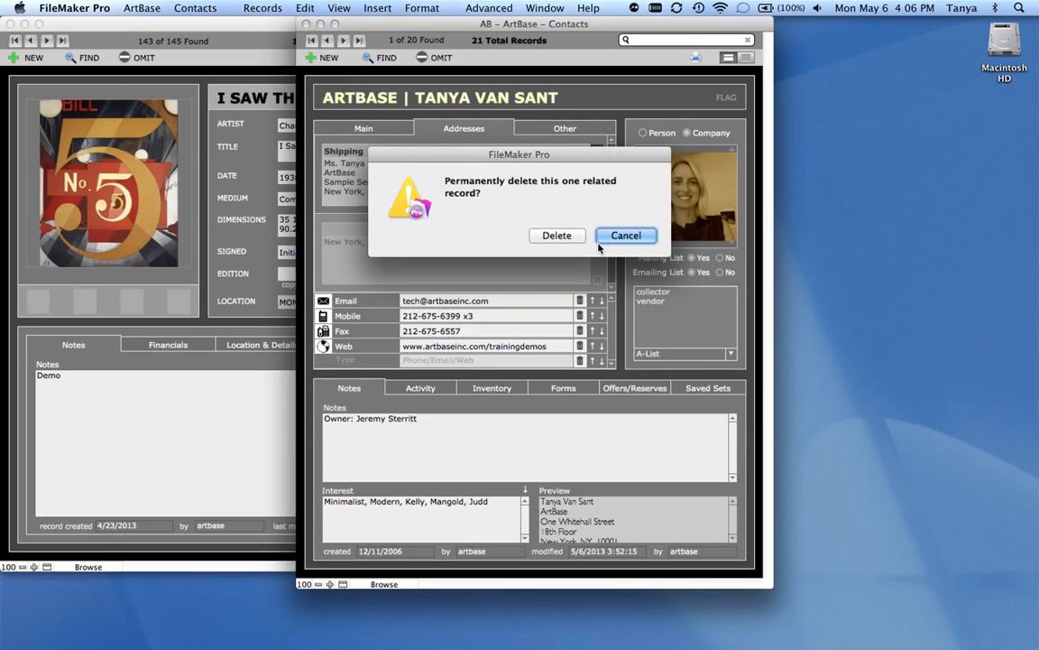
left_click(555, 236)
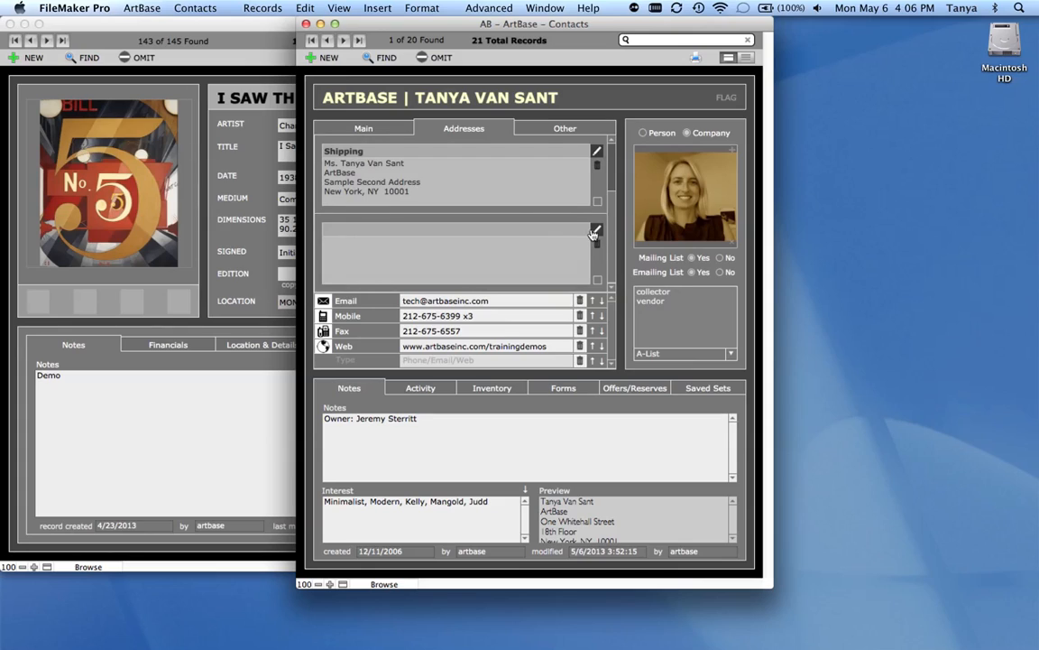
scroll(615, 199, "up", 2)
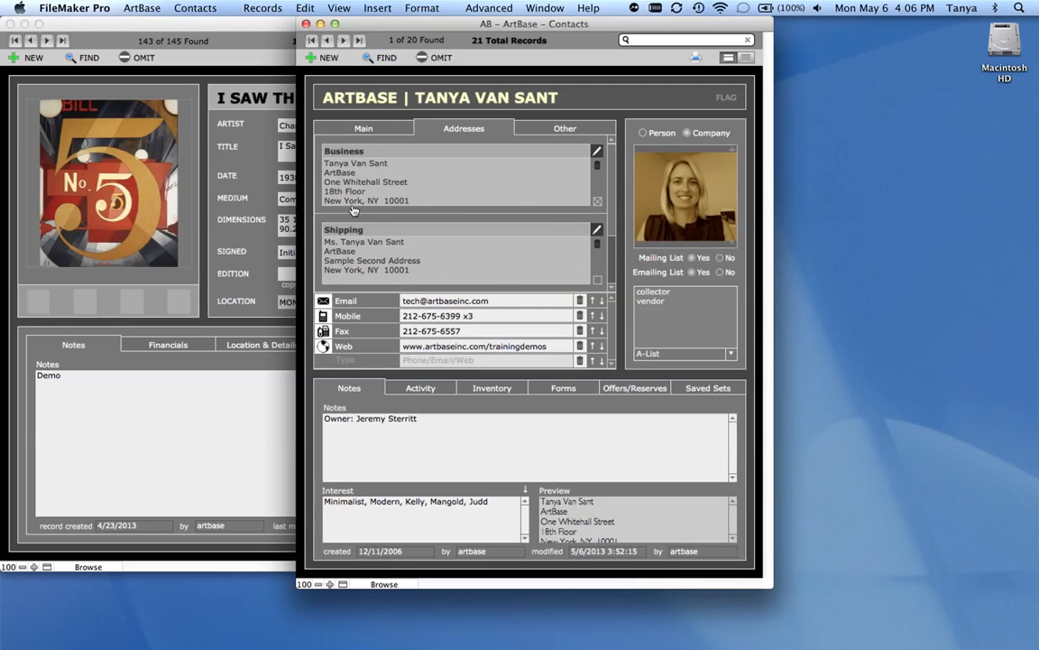
- Compare the main details with the contact's address list, and make the Shipping address the primary one
left_click(362, 129)
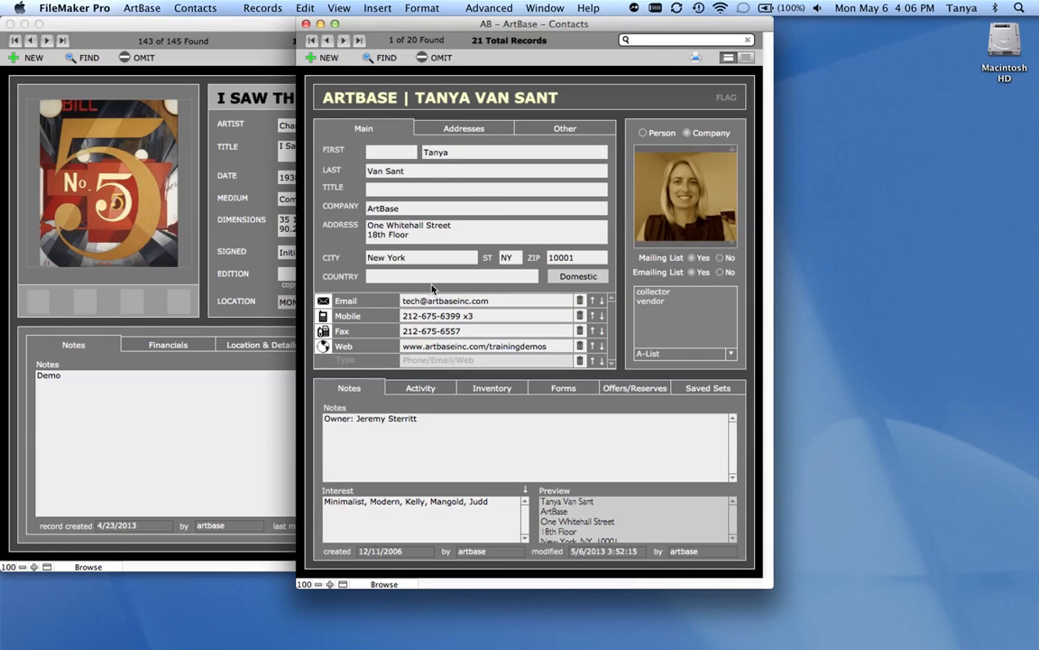
left_click(493, 134)
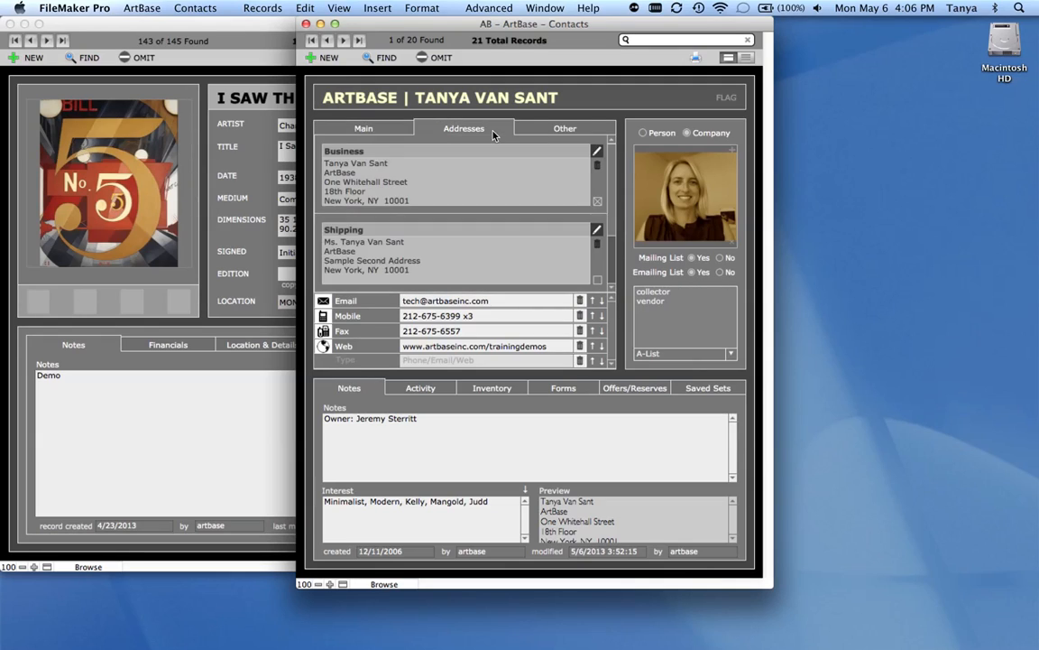
left_click(598, 281)
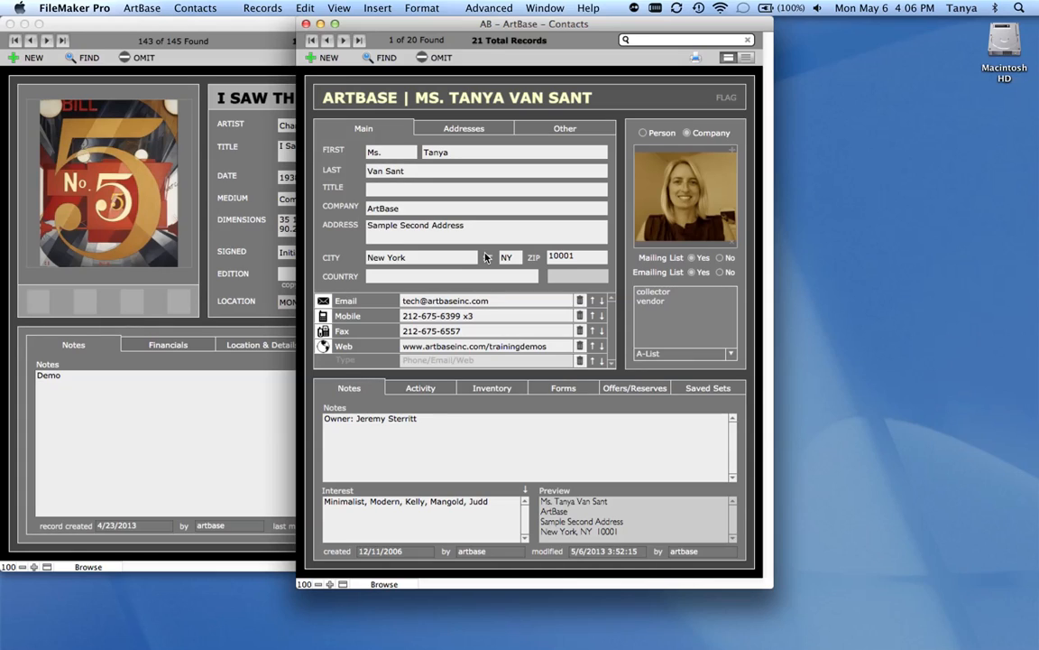
- Open the Shipping address for editing, review its fields including the salutation, and close it
left_click(501, 131)
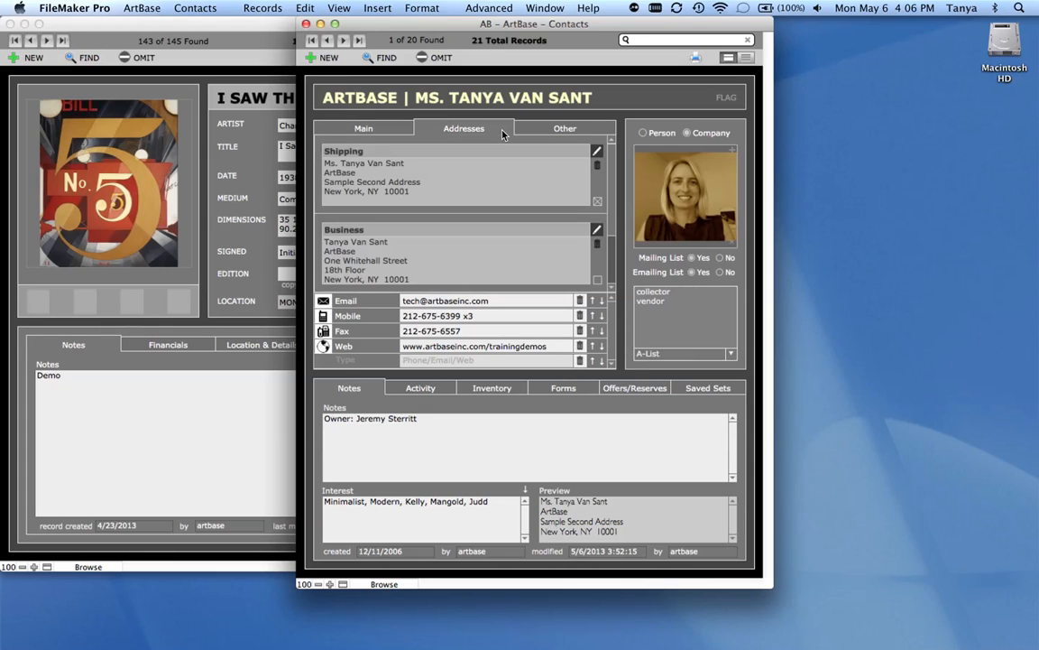
left_click(597, 155)
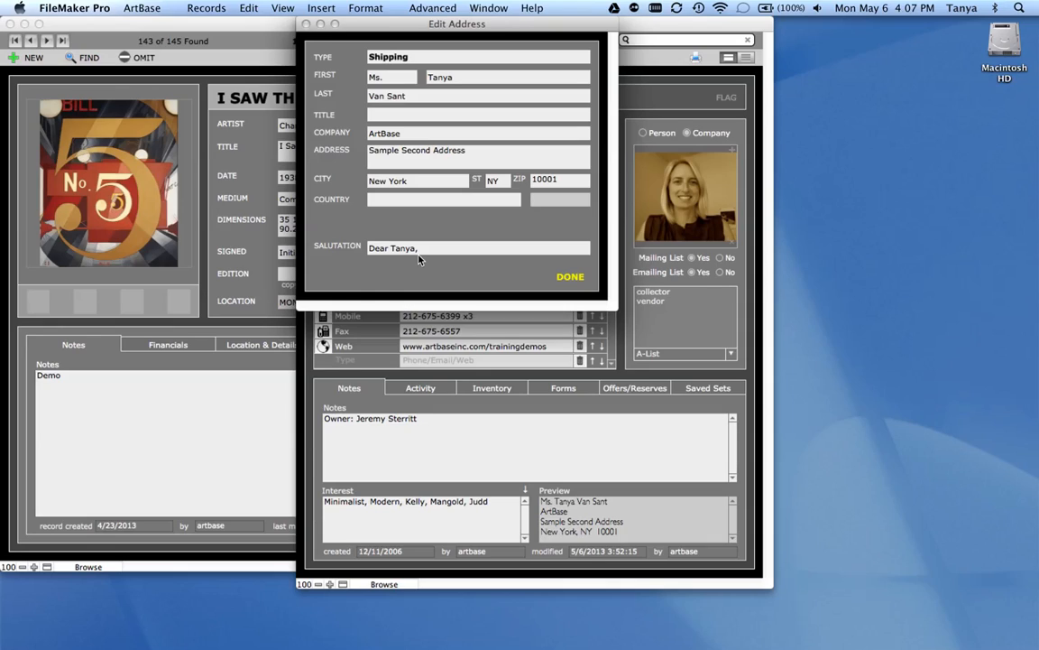
left_click(579, 280)
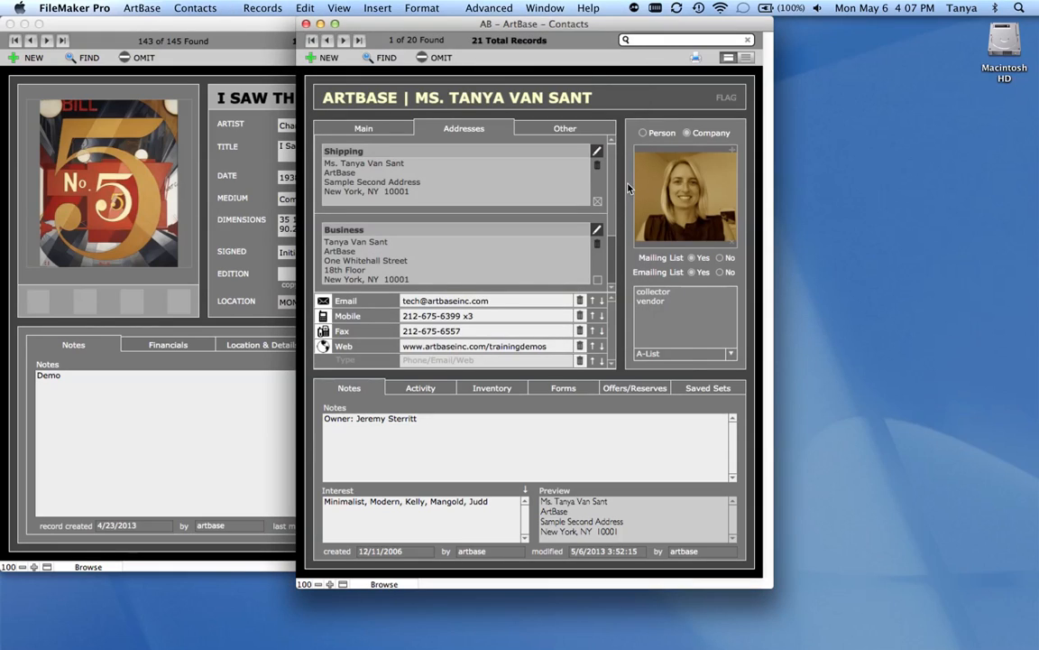
- Review the contact's custom fields and the list of other contacts at this company, and return to the main details
left_click(591, 131)
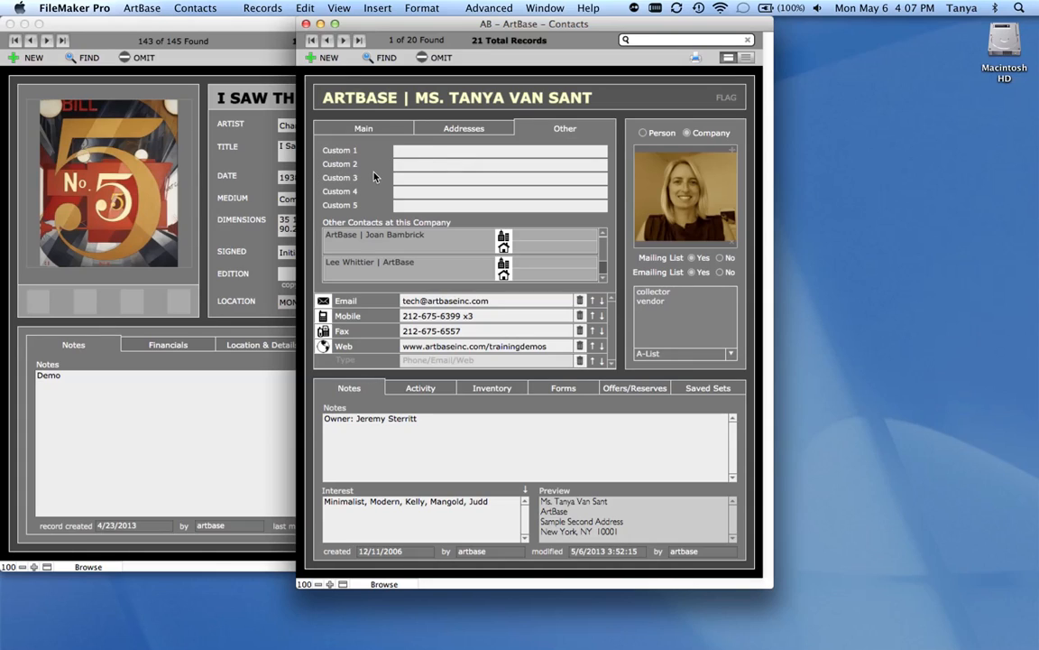
left_click(421, 150)
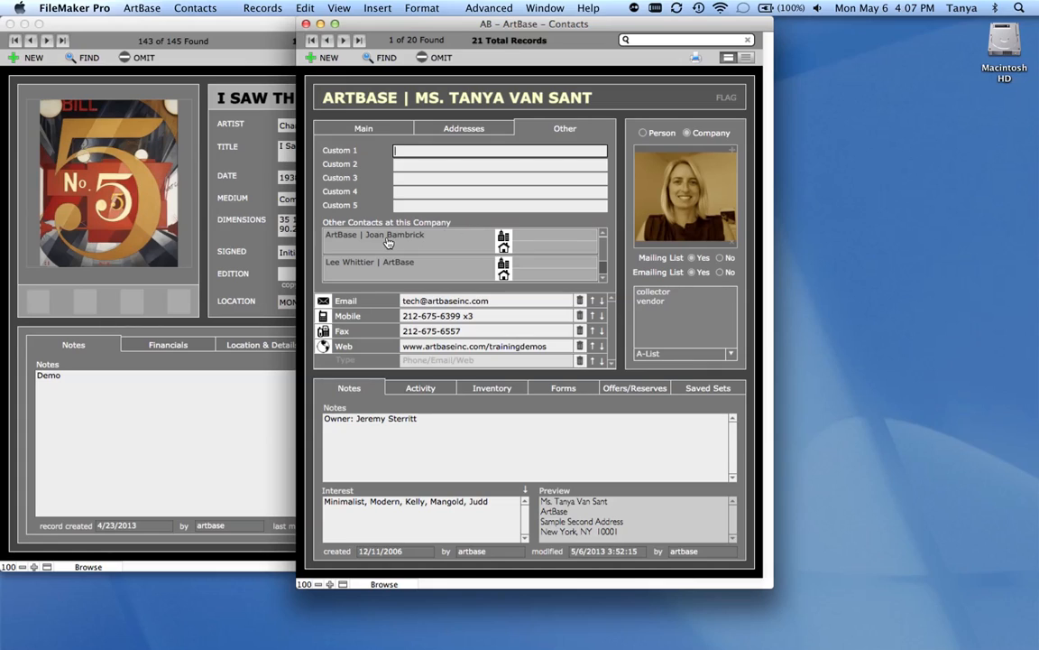
mouse_move(602, 247)
left_mouse_down()
mouse_move(602, 265)
mouse_move(603, 245)
left_mouse_up()
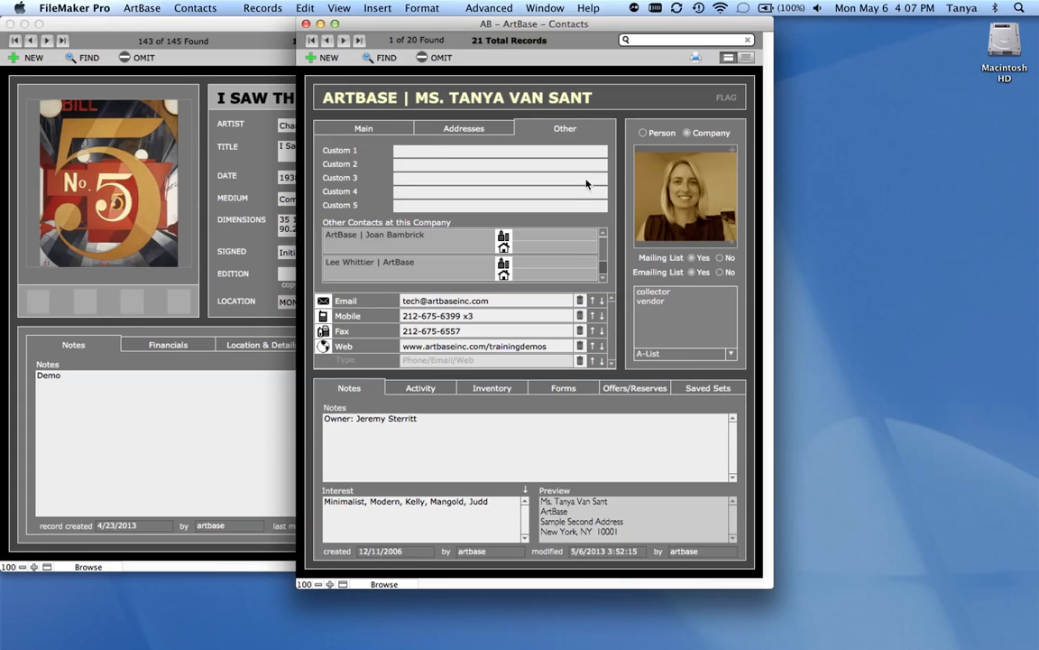
scroll(604, 260, "down", 2)
scroll(603, 254, "up", 2)
left_click(406, 131)
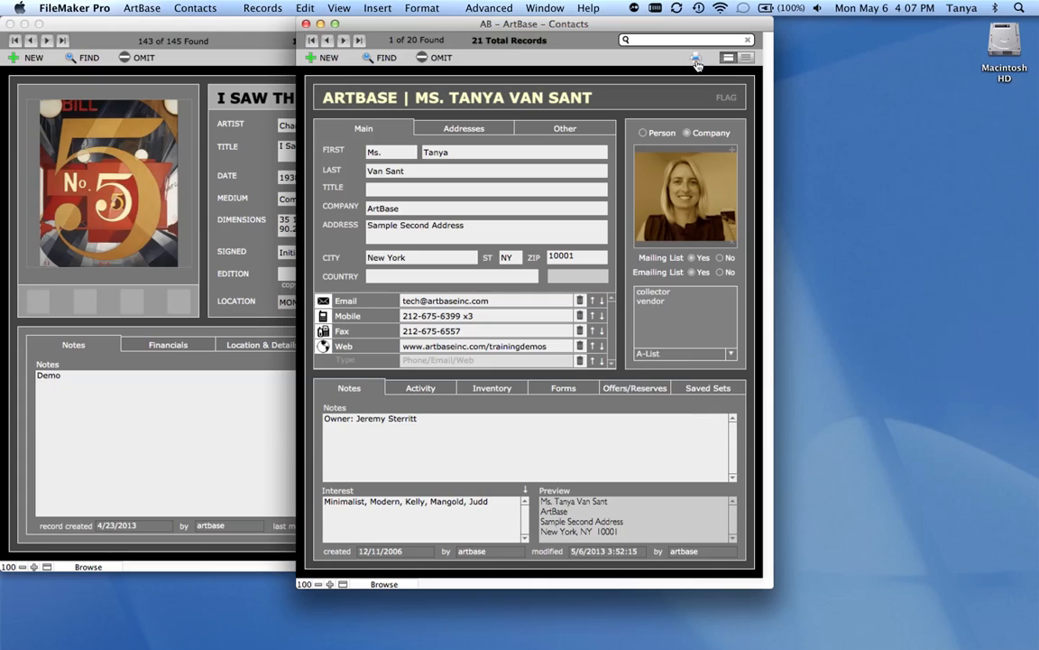
- Add the contact's phone number as a new contact entry and set its type to Phone
left_click(747, 60)
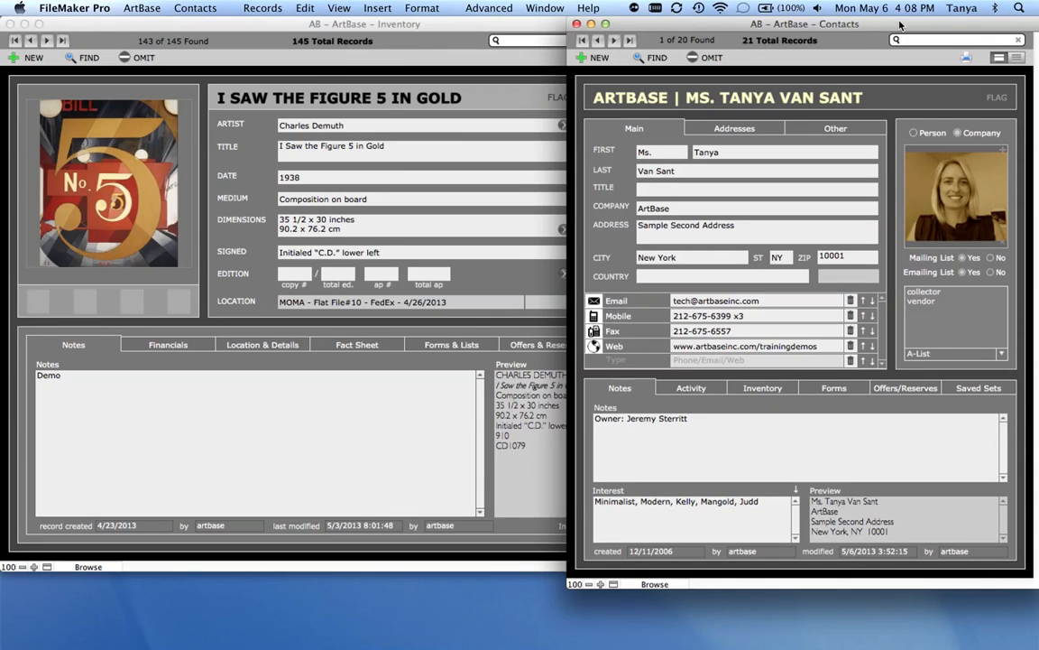
left_click_drag(901, 24, 676, 8)
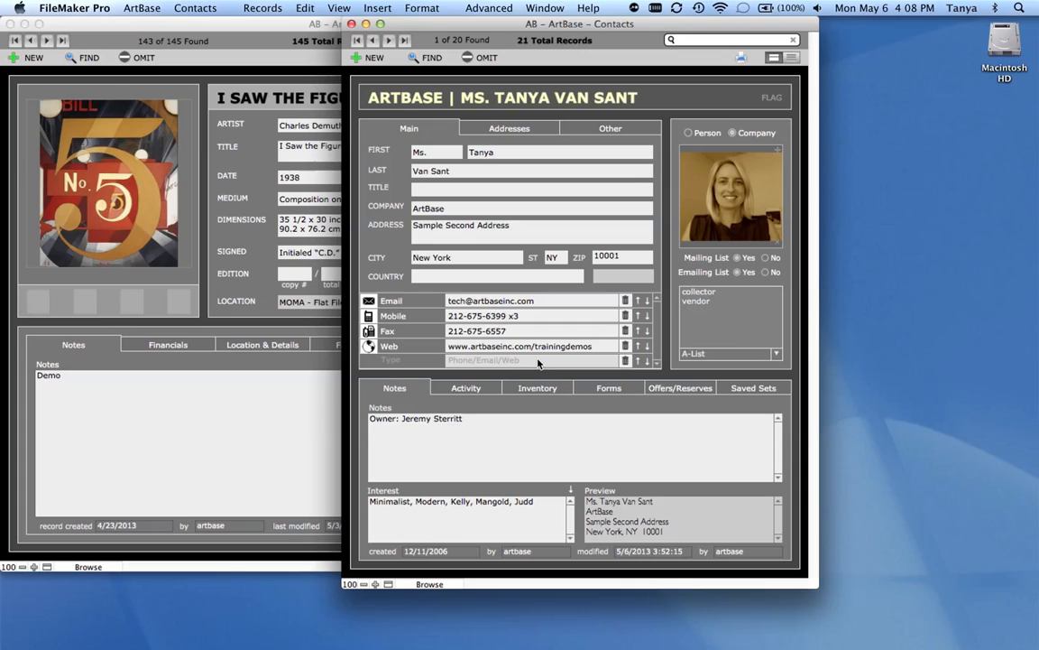
left_click(496, 361)
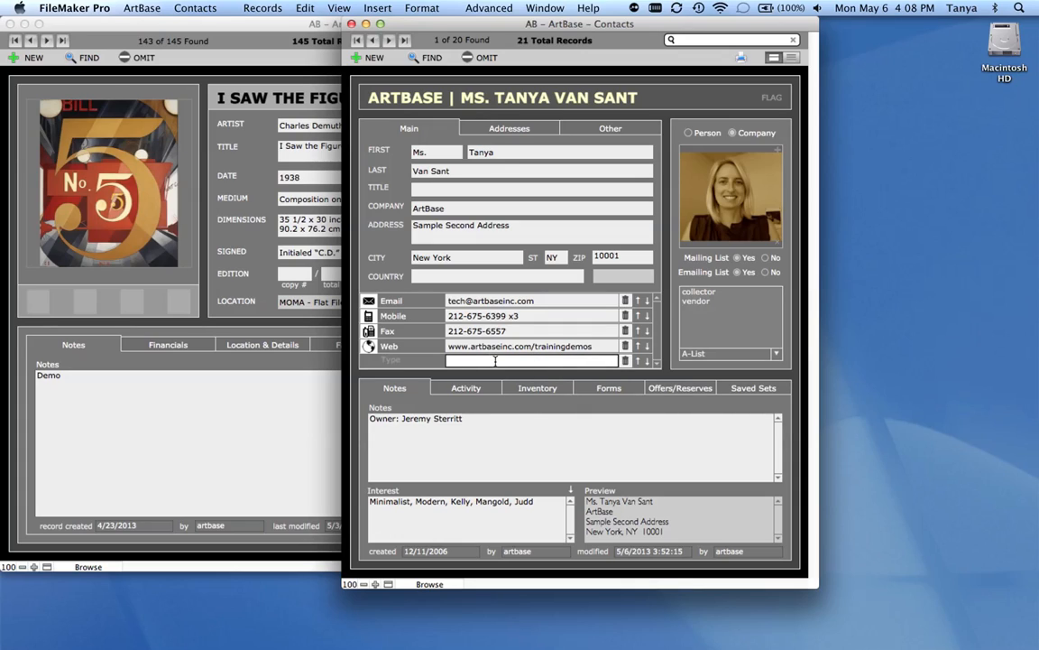
left_click(411, 362)
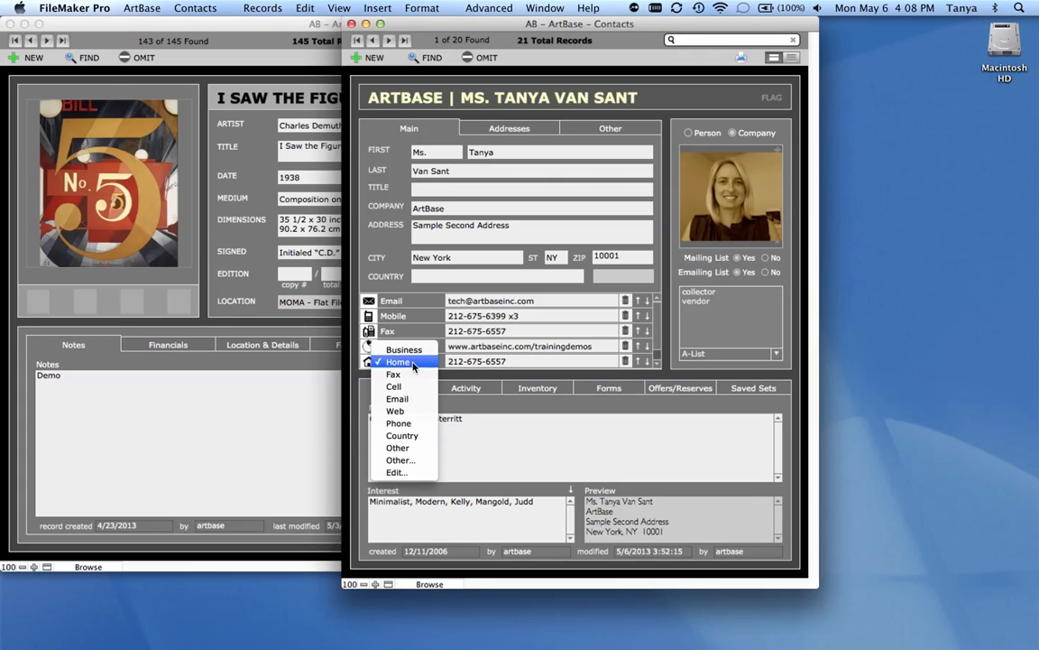
left_click(420, 423)
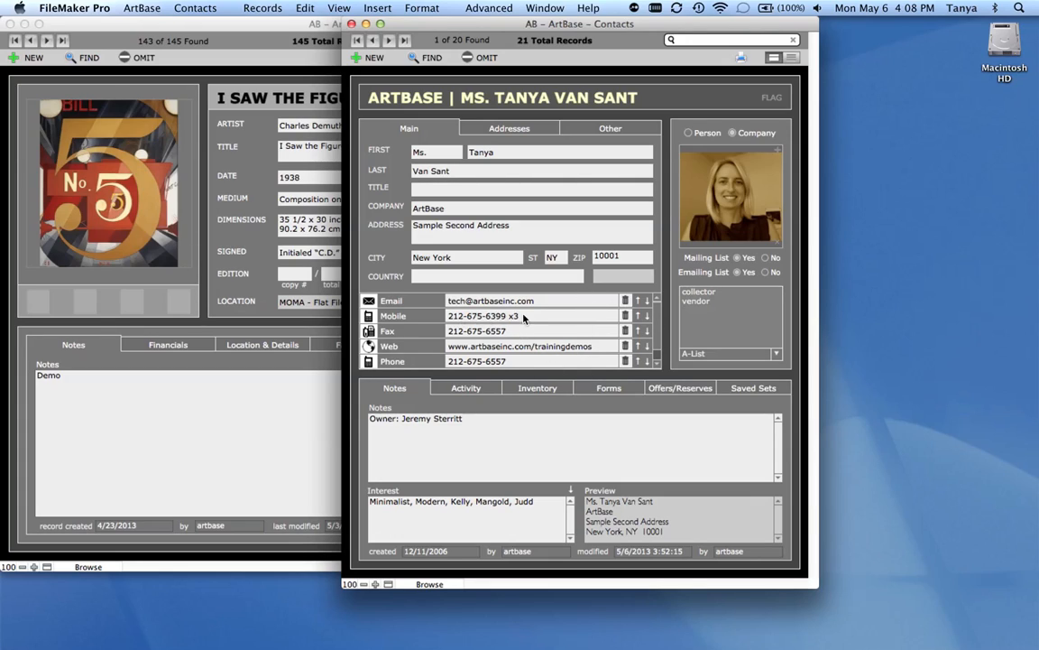
- Move the Mobile entry above the Email entry, and return it to its original place below
left_click(638, 316)
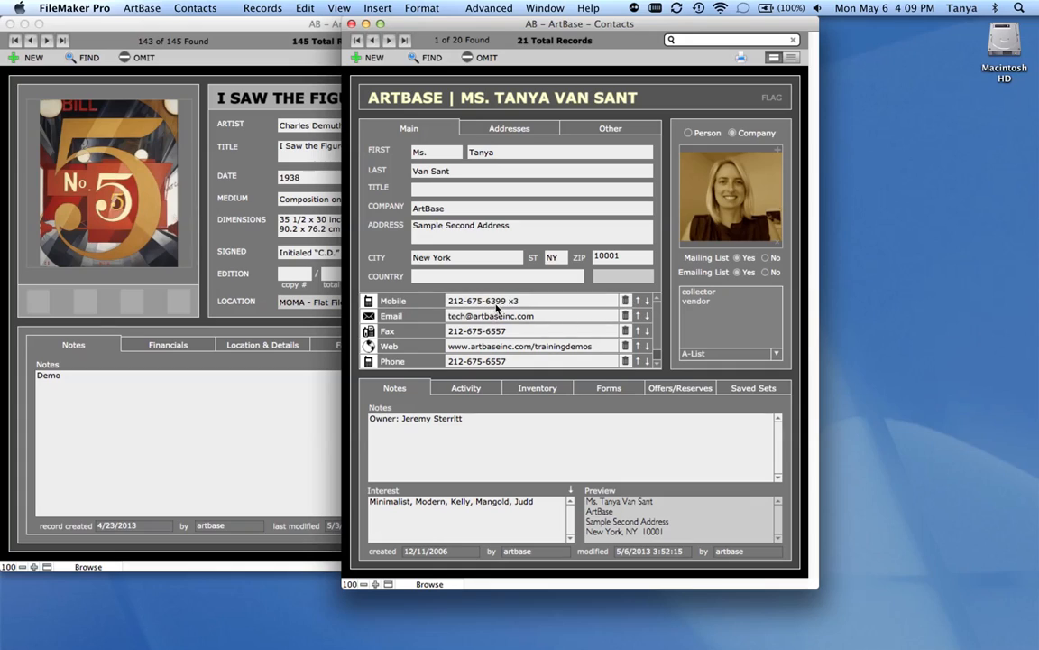
left_click(647, 302)
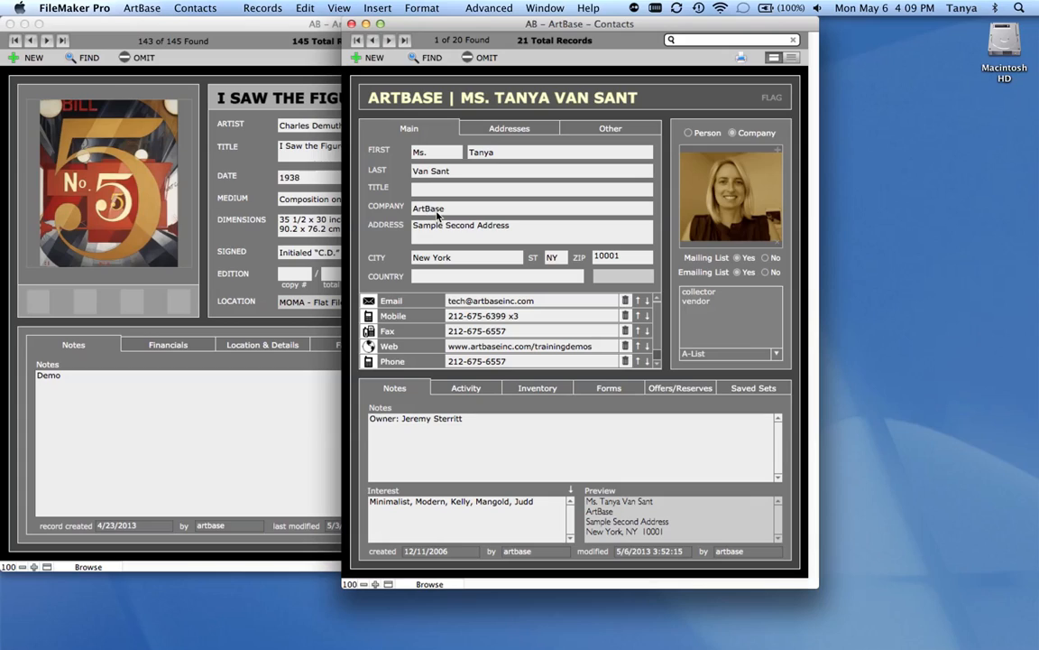
- Classify the contact record as Person, and view the contact's photo at enlarged size before closing it
left_click(688, 134)
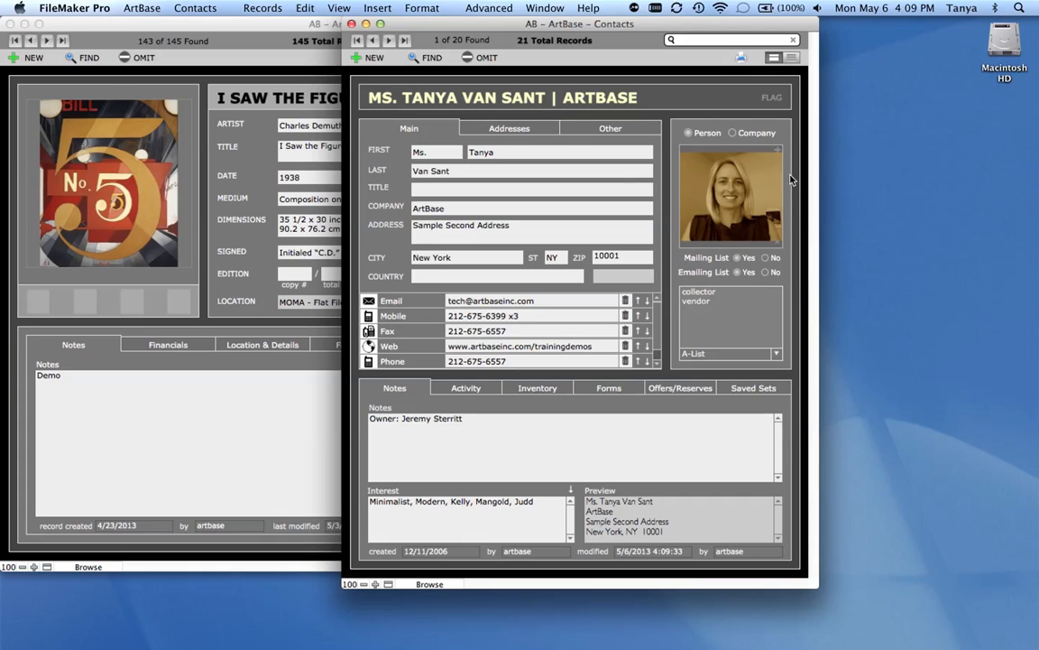
left_click(747, 198)
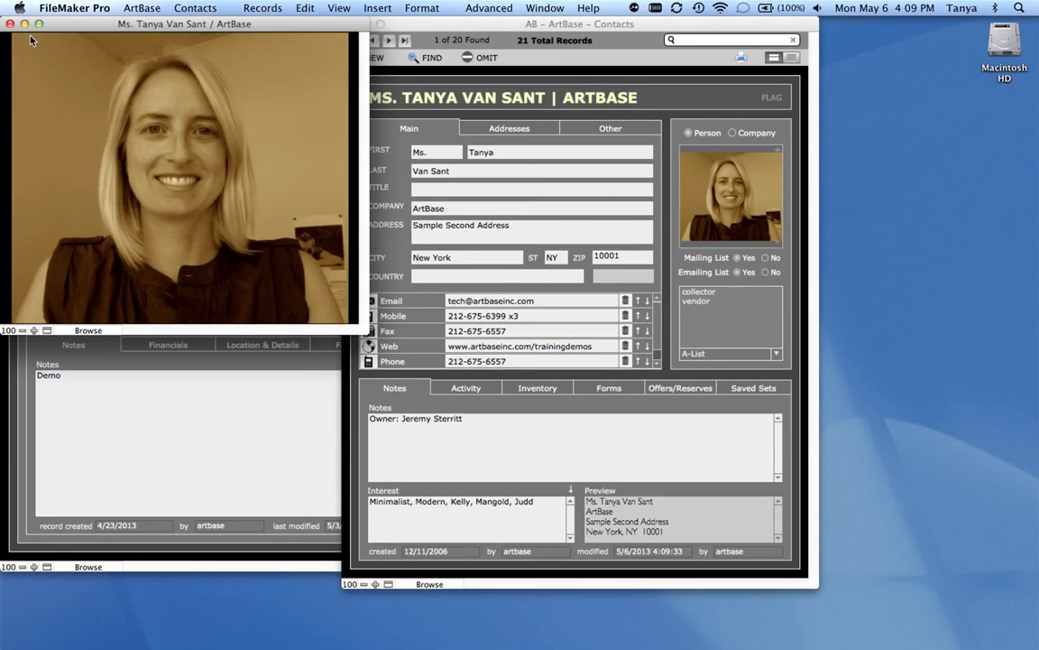
left_click(10, 24)
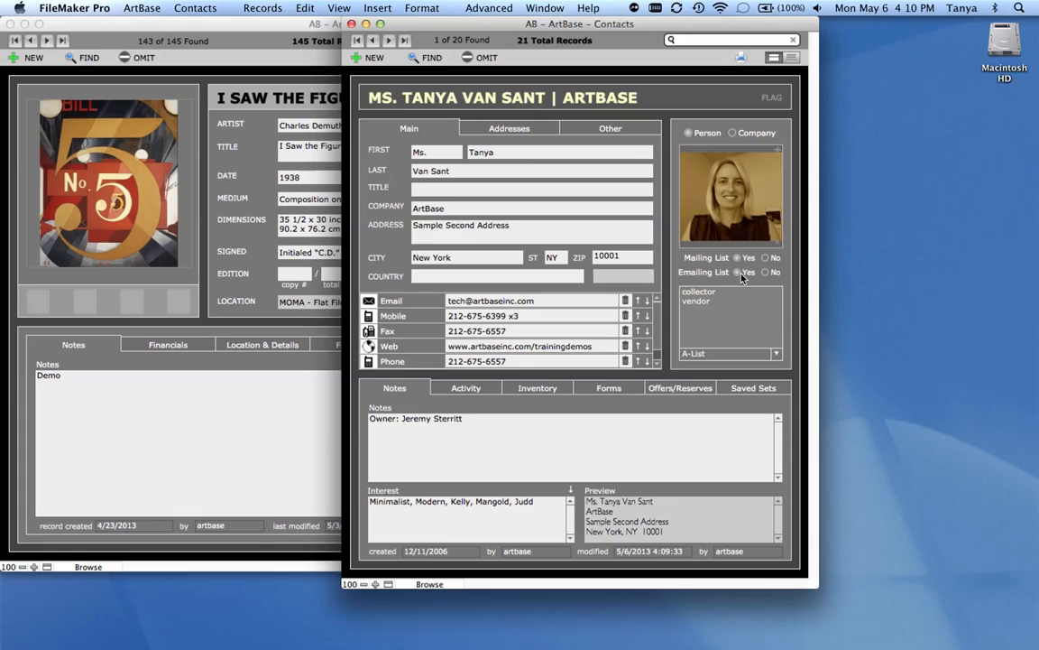
- Add the Friend type to the contact's assigned types
left_click(745, 314)
left_click(741, 313)
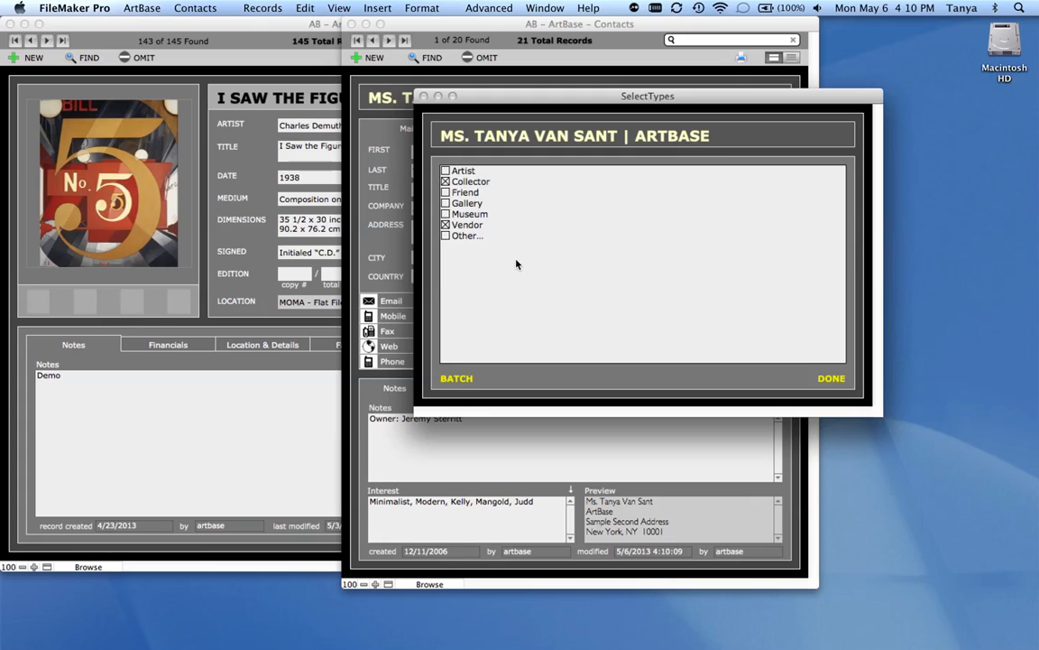
left_click(445, 192)
left_click(831, 379)
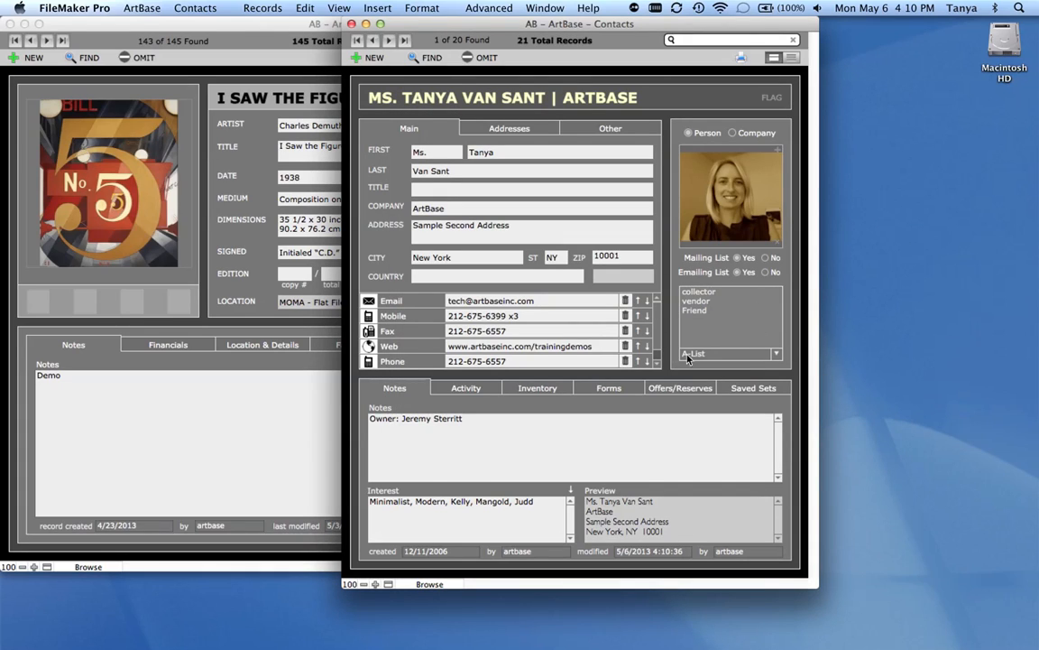
- Check the available choices for the A-List field, and review the contact's Notes and Interest fields
left_click(777, 354)
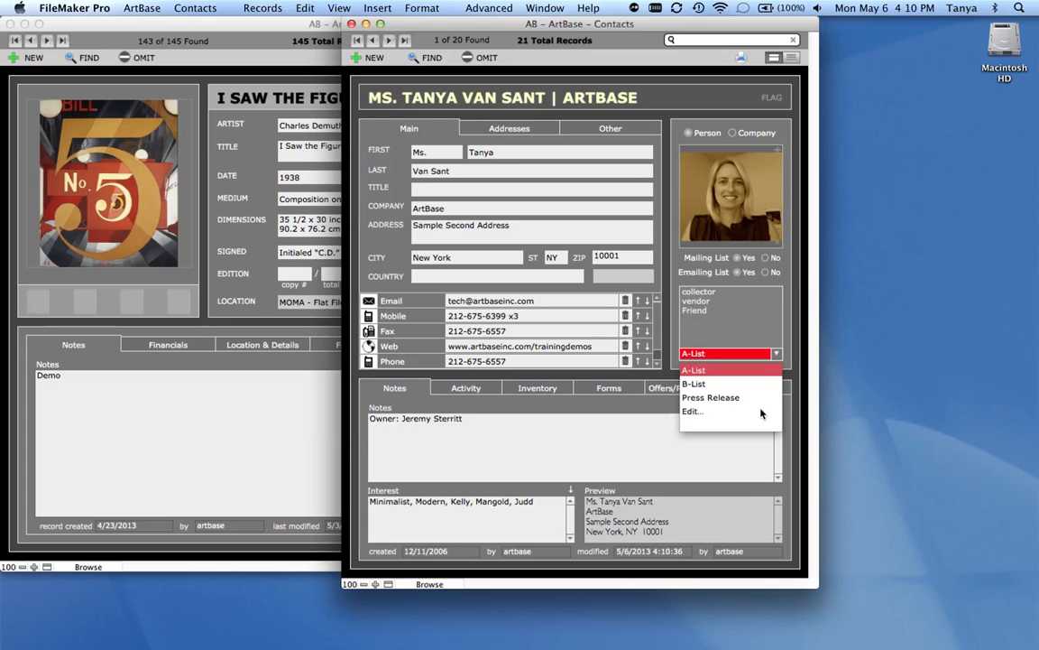
left_click(796, 379)
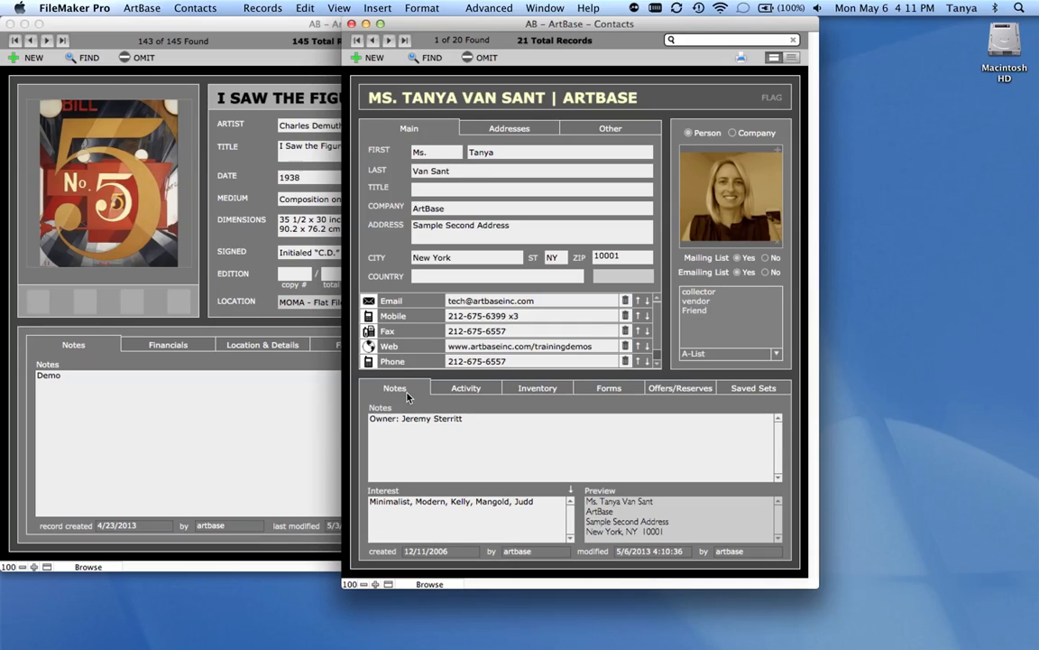
triple_click(457, 438)
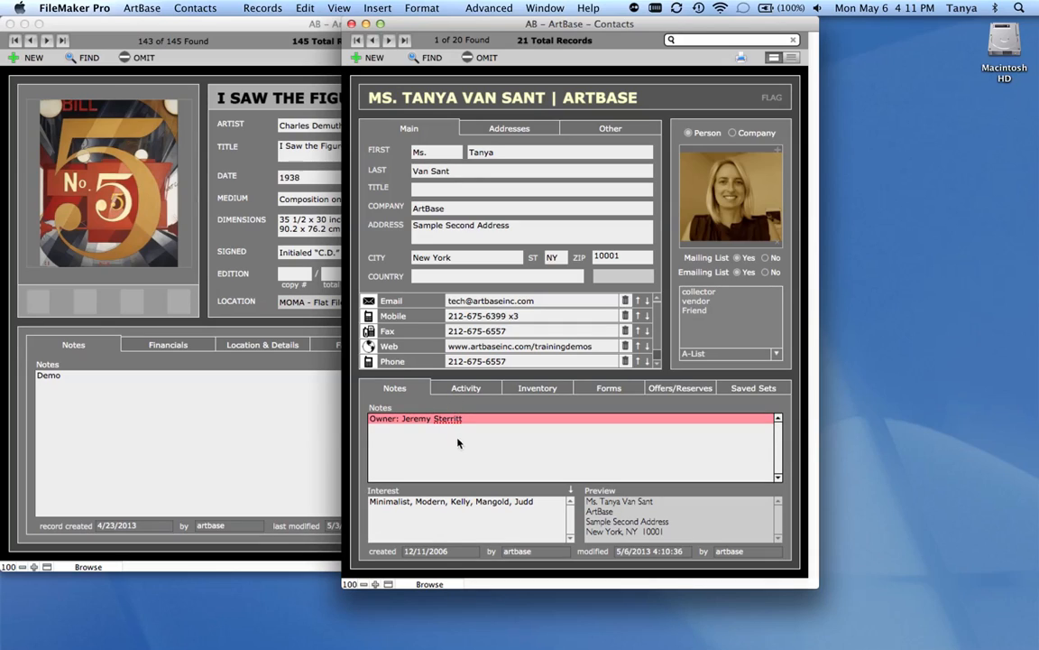
double_click(461, 451)
triple_click(480, 519)
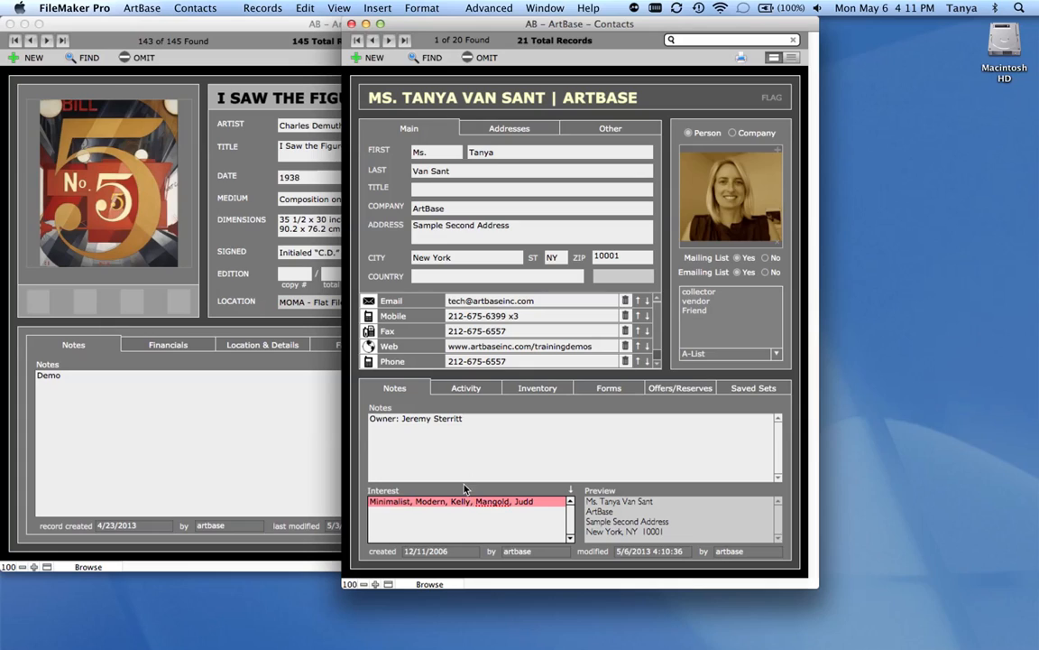
left_click(479, 536)
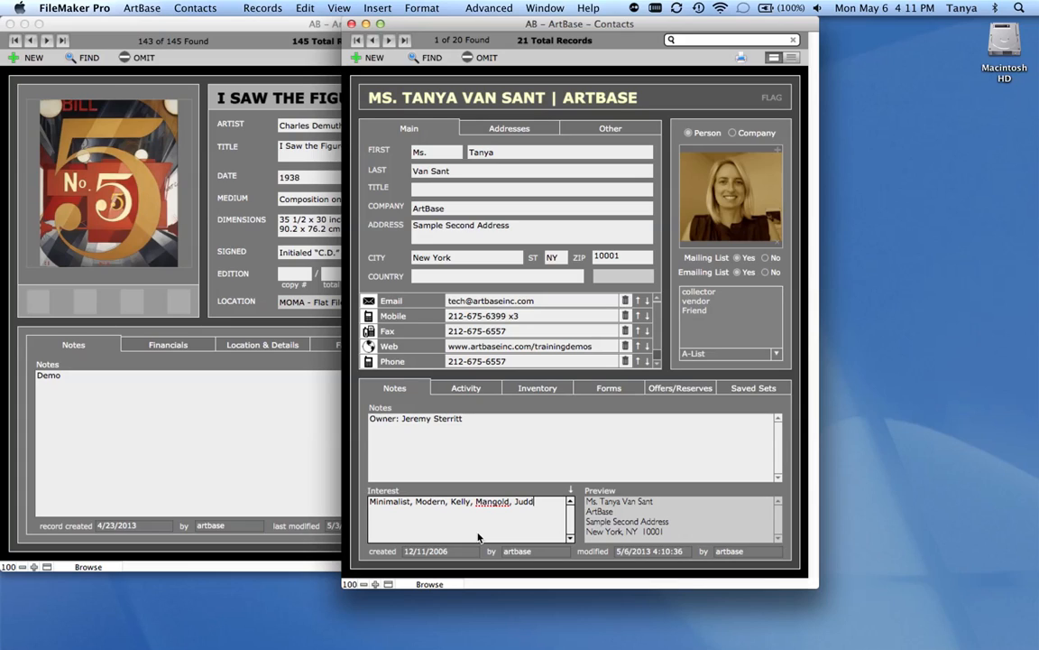
left_click(584, 491)
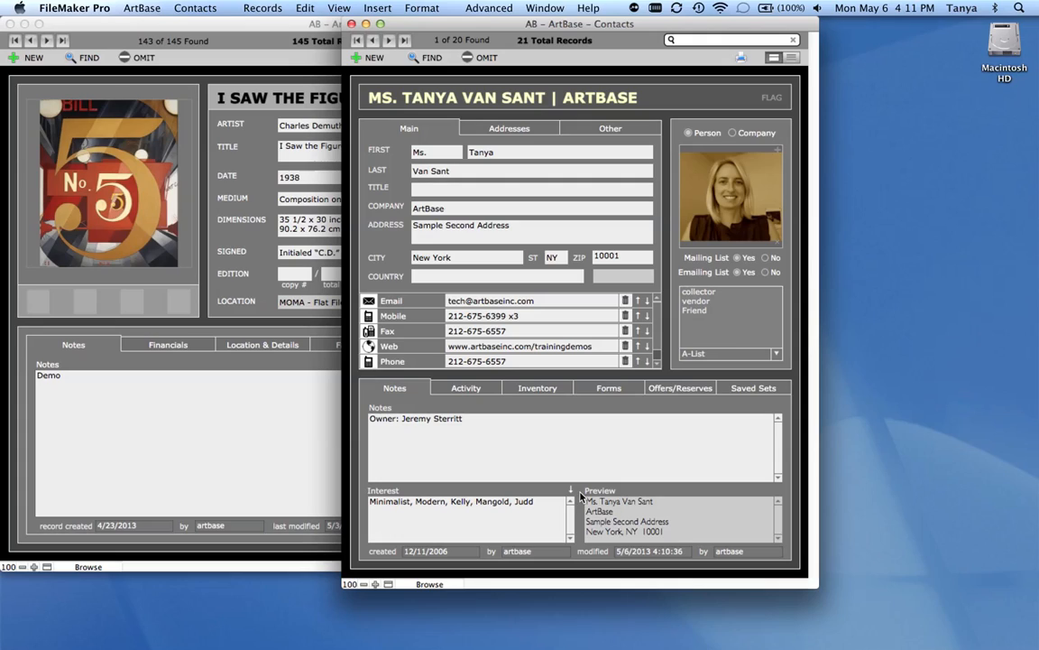
- Append picasso to the contact's Interest field, picking it from the field's index of individual words
left_click(543, 514)
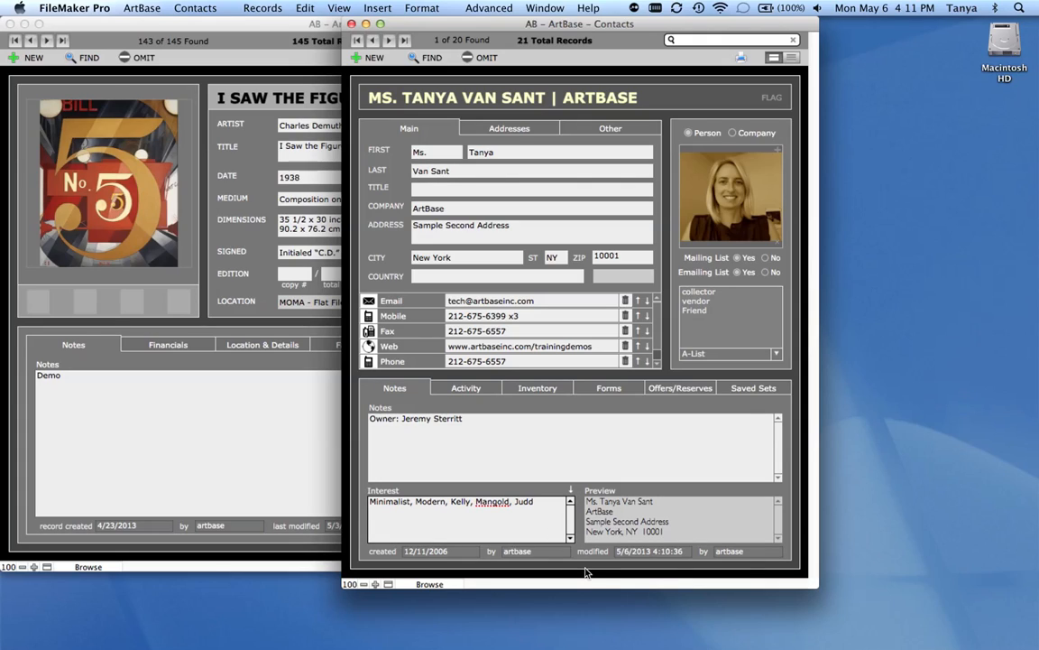
type(",")
key("super+i")
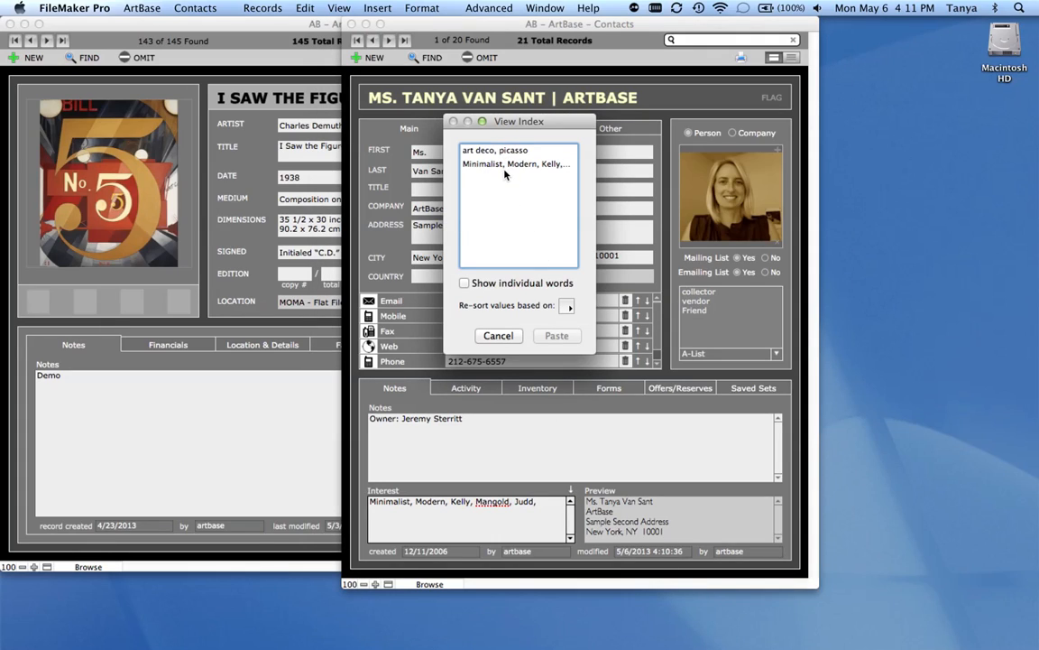
left_click(465, 284)
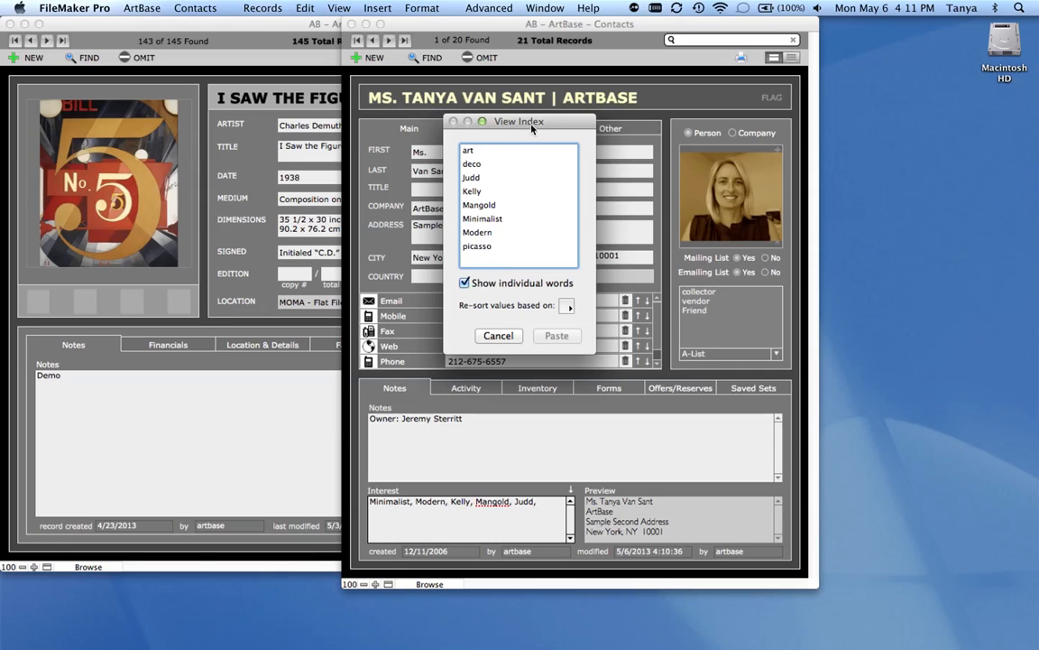
left_click_drag(529, 130, 623, 83)
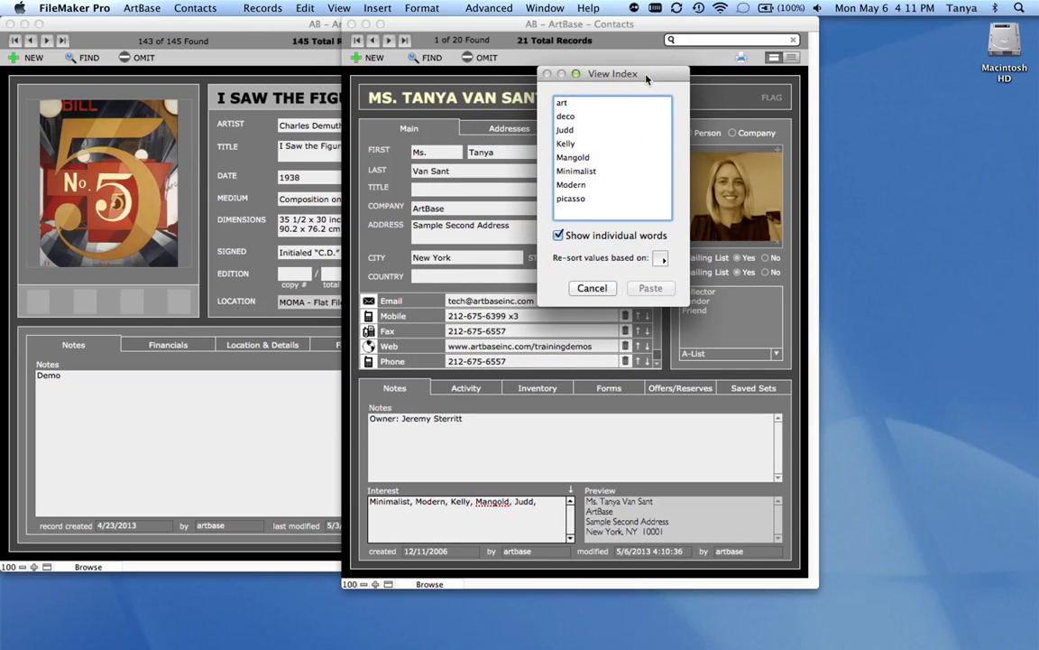
left_click(580, 199)
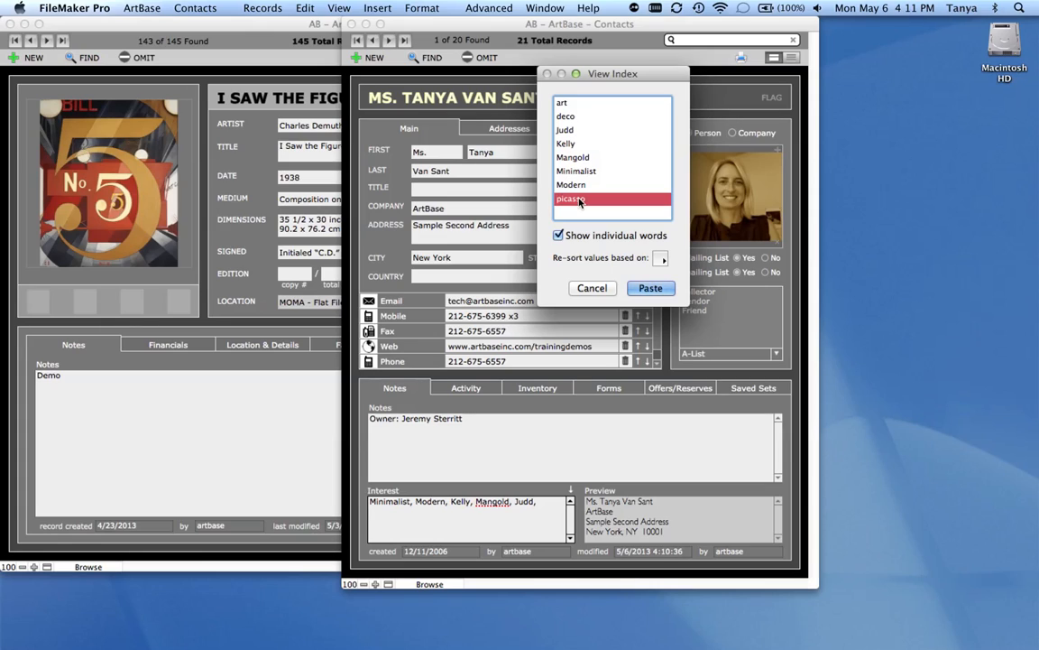
left_click(651, 288)
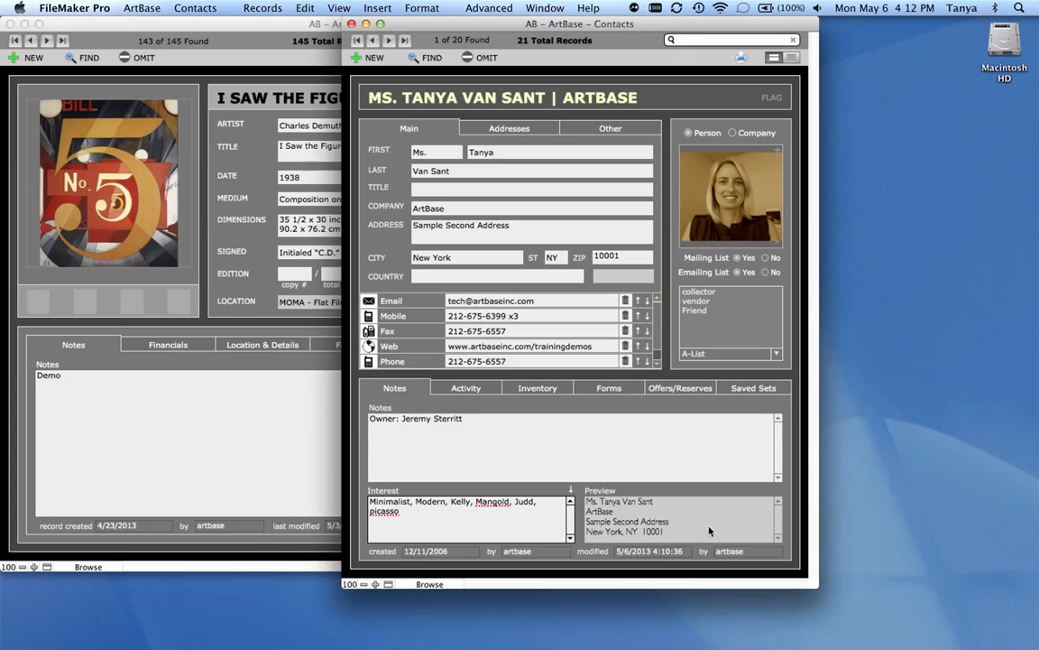
- Review the contact's address preview and activity history, including the full 5/6/2013 letter and the activity descriptions
left_click(684, 531)
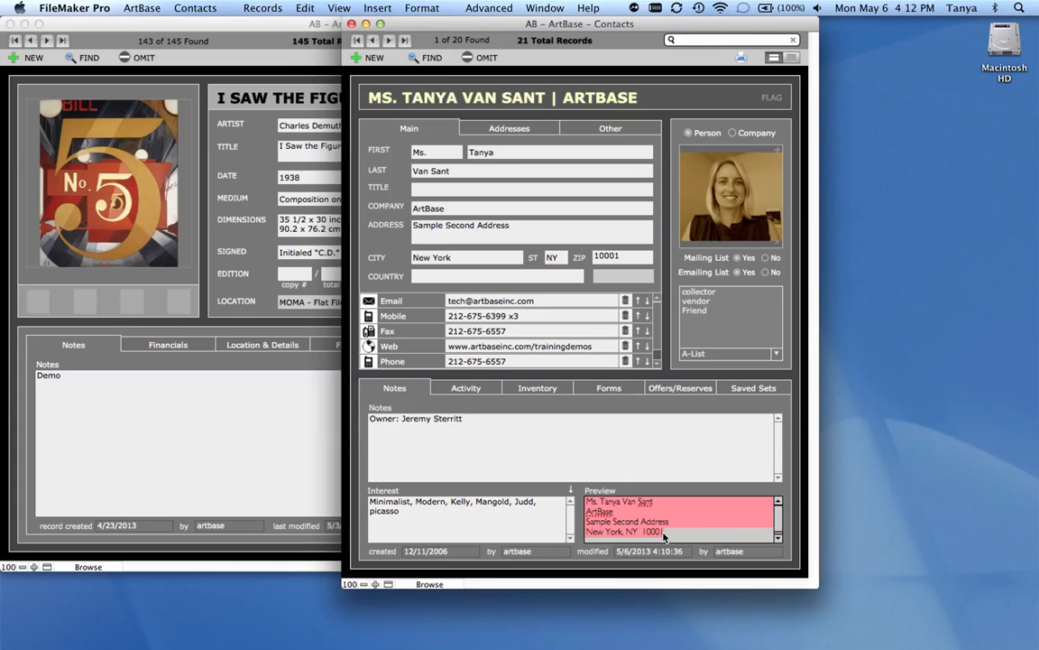
left_click(788, 513)
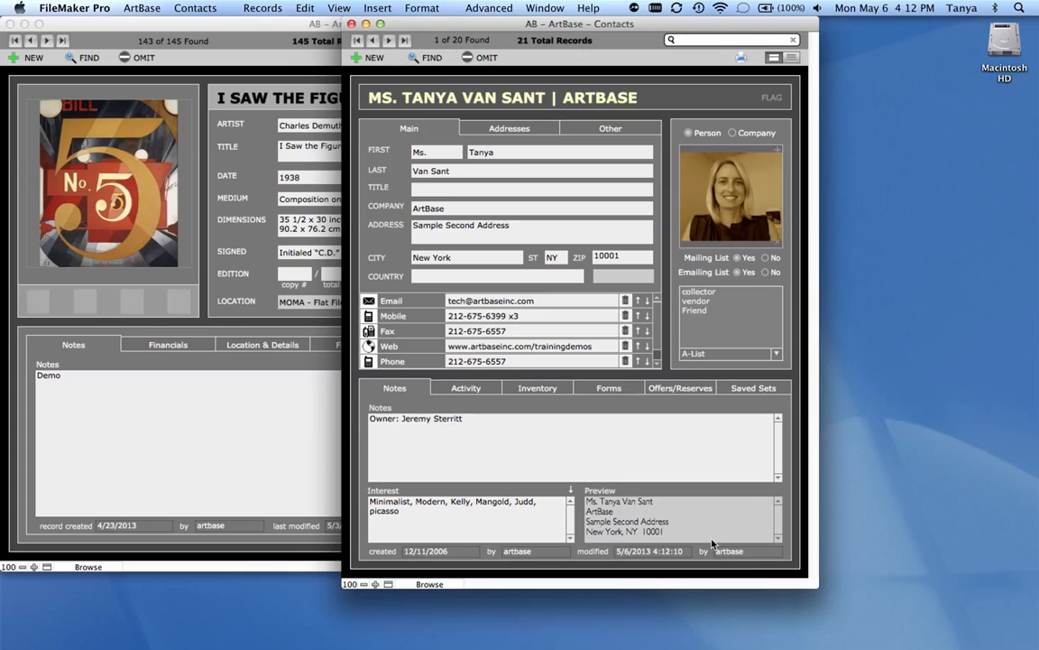
left_click(485, 389)
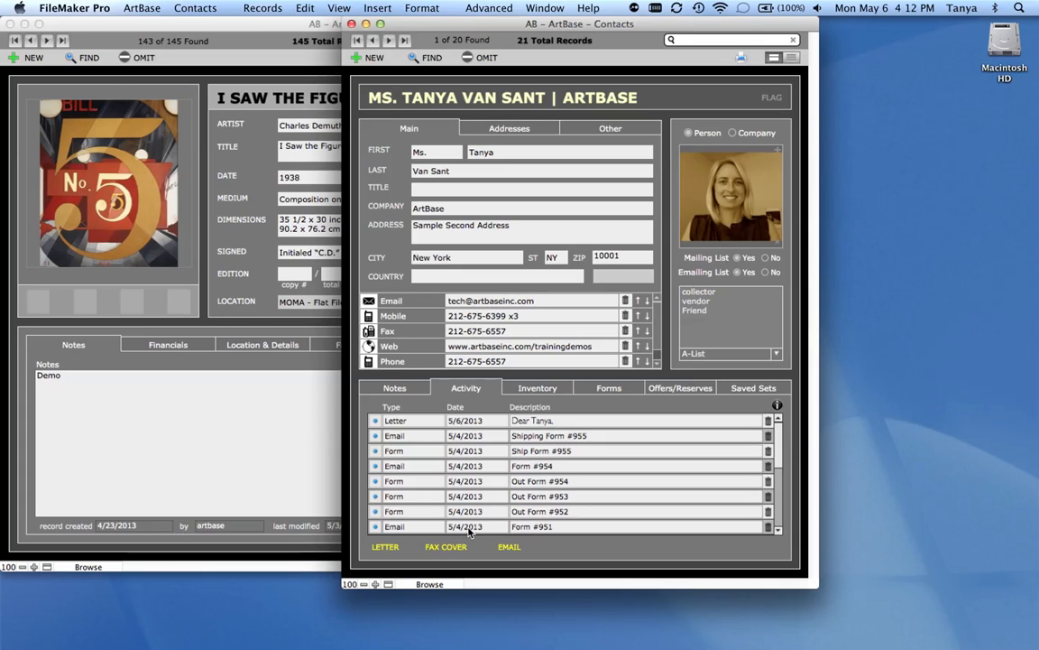
left_click(376, 423)
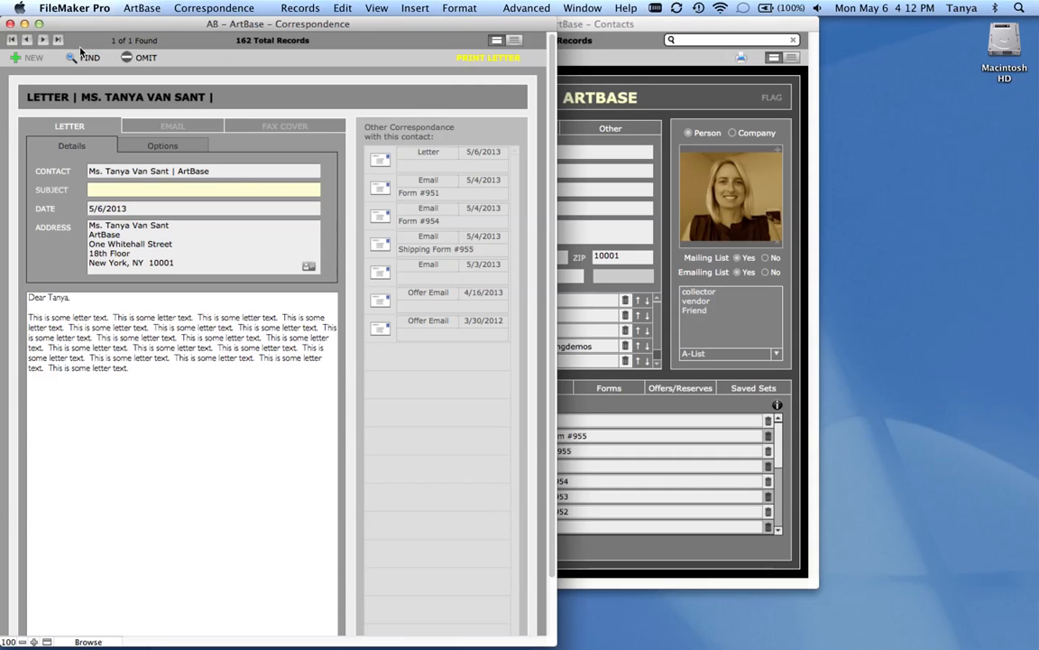
left_click(10, 24)
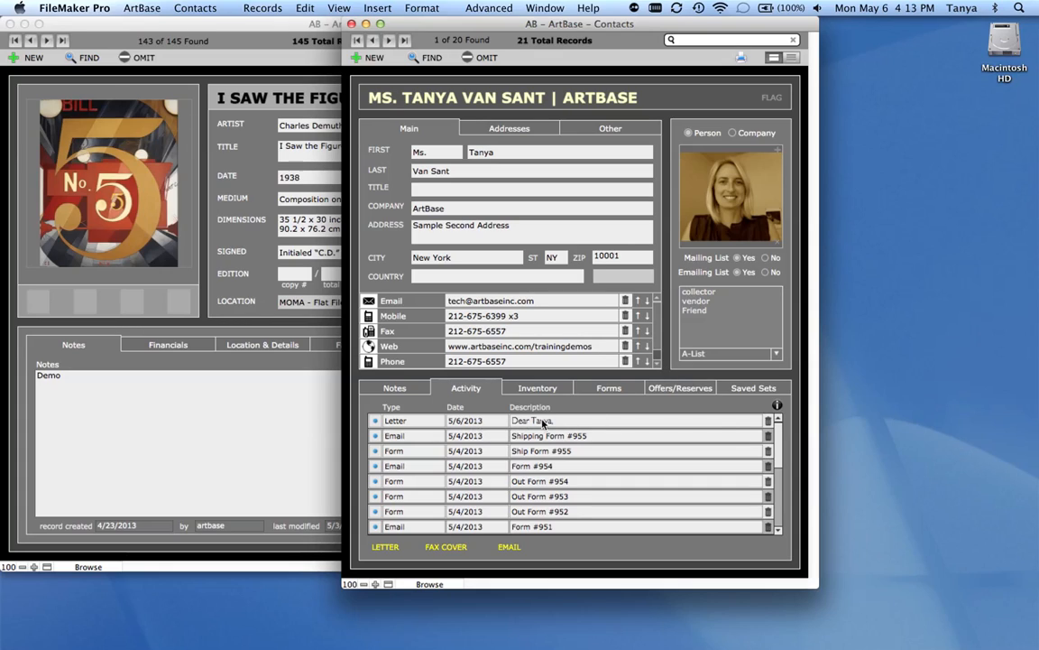
mouse_move(571, 426)
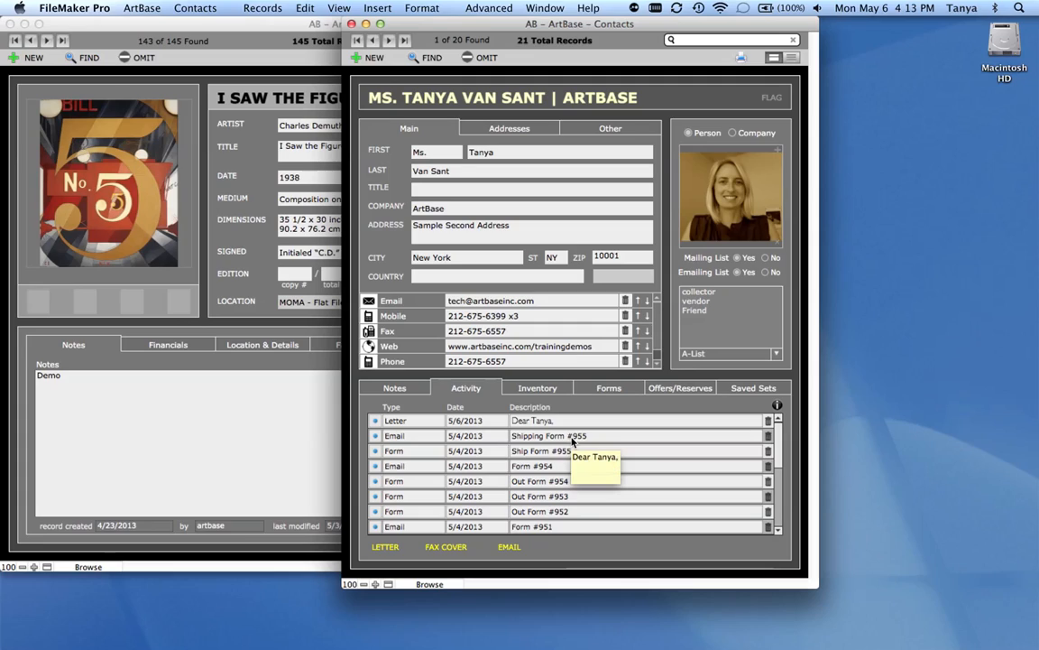
mouse_move(569, 459)
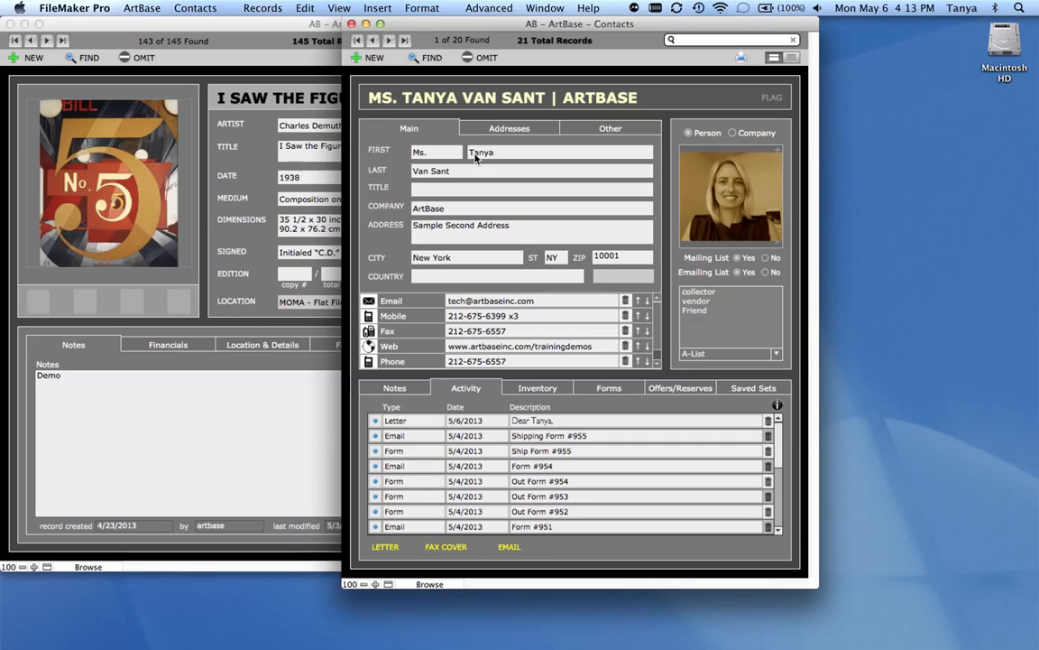
- Look through the available ArtBase modules and the contact commands for creating letters, emails and fax covers
left_click(147, 11)
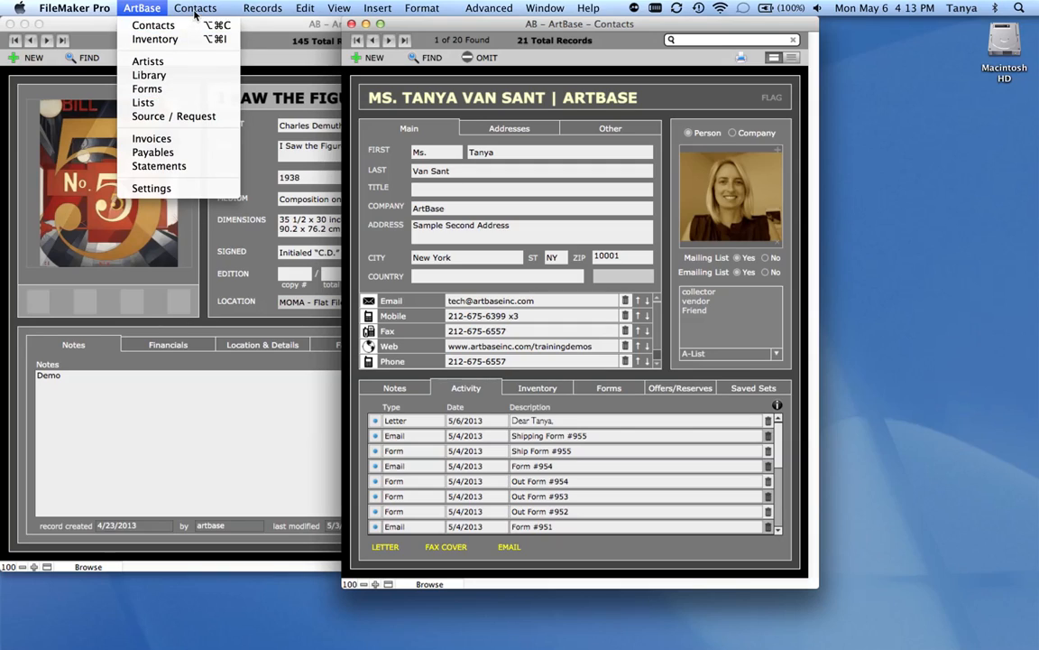
mouse_move(196, 11)
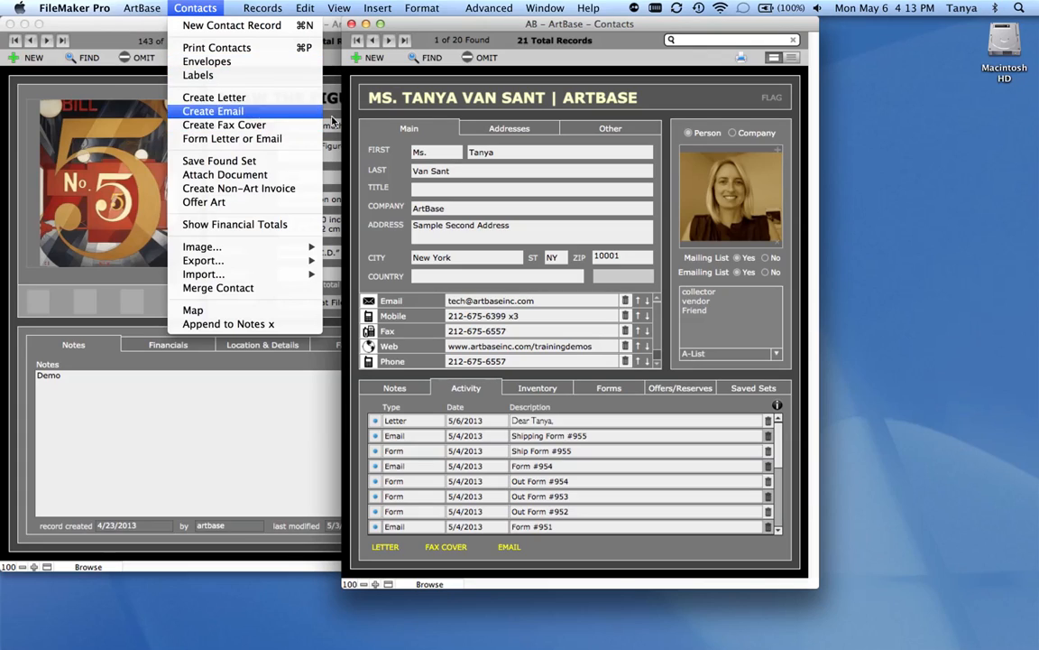
left_click(389, 117)
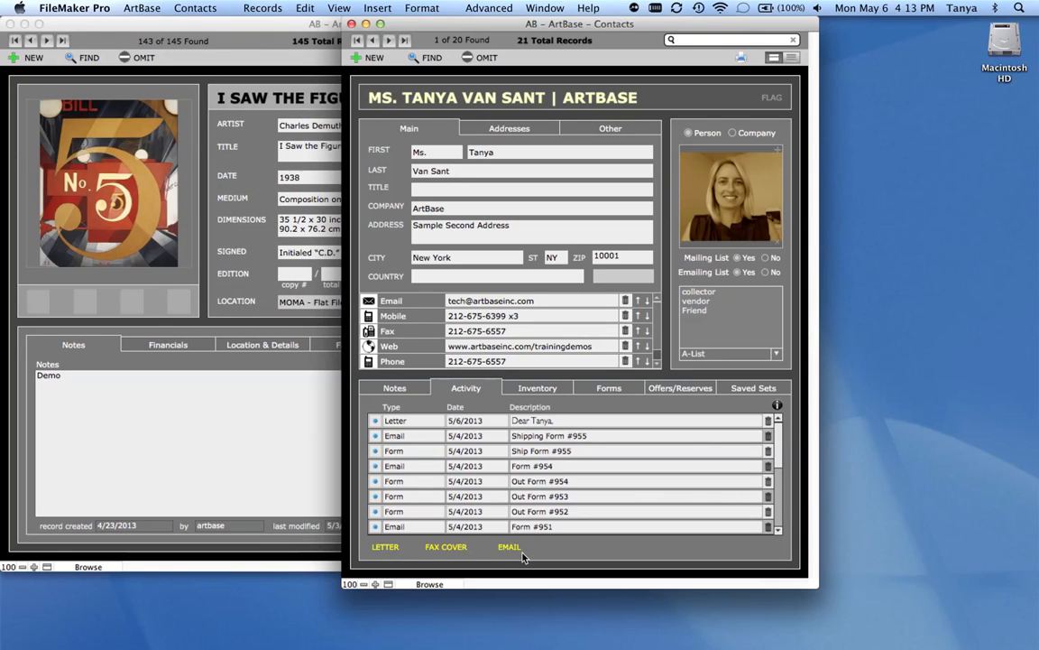
- Review the contact's invoiced, received-from, at-this-location and sold-as-consultant inventory, including the linked record for I Saw the Figure 5 in Gold
left_click(554, 388)
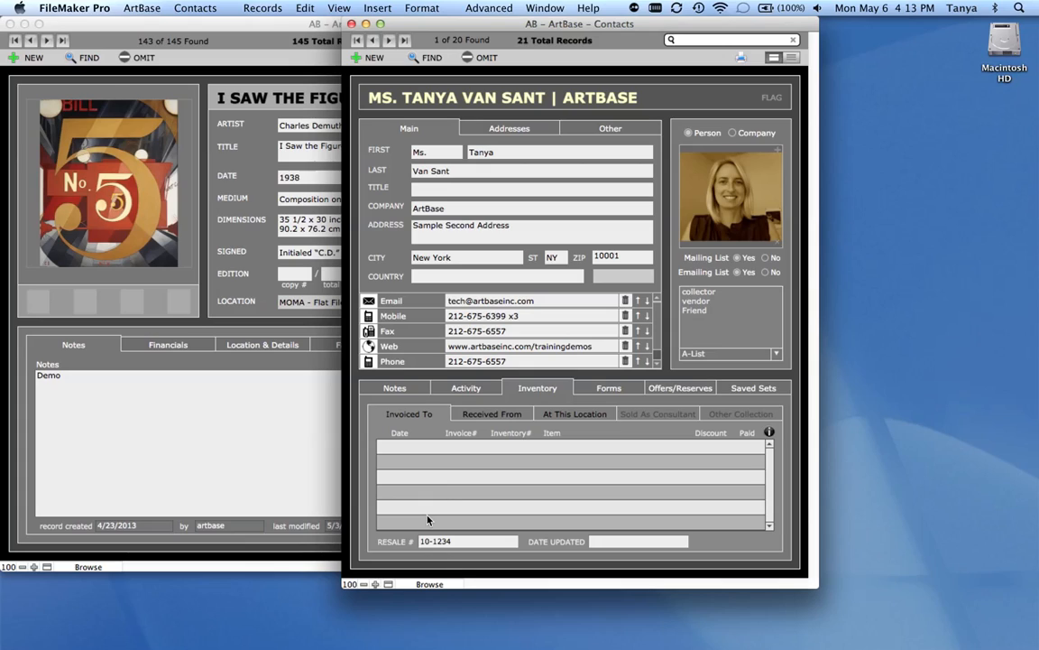
left_click(477, 415)
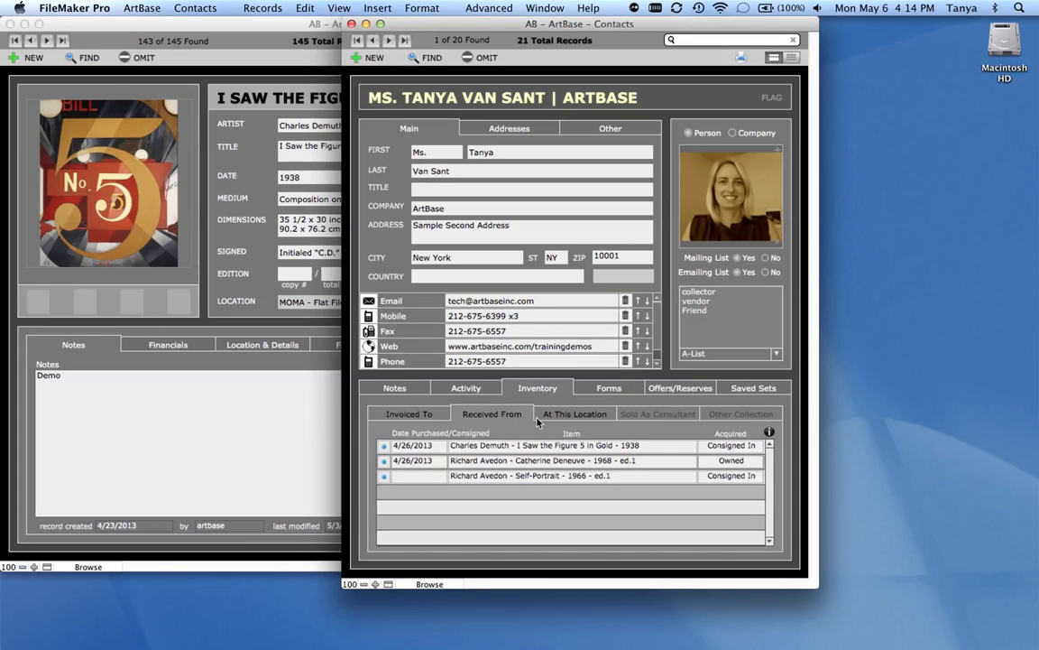
left_click(384, 446)
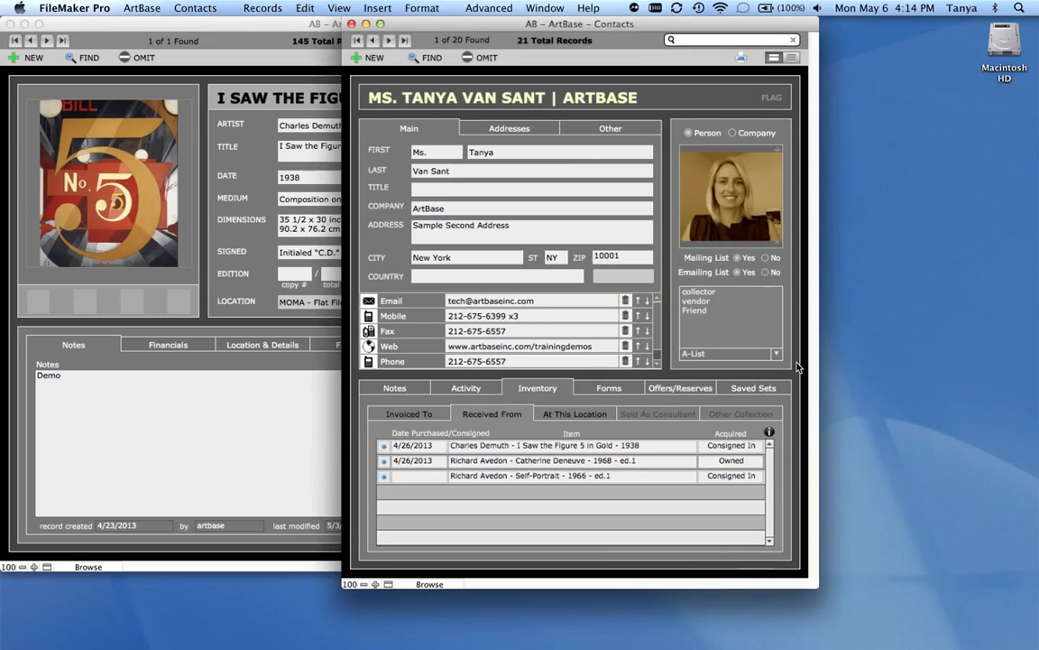
left_click(735, 334)
left_click(586, 416)
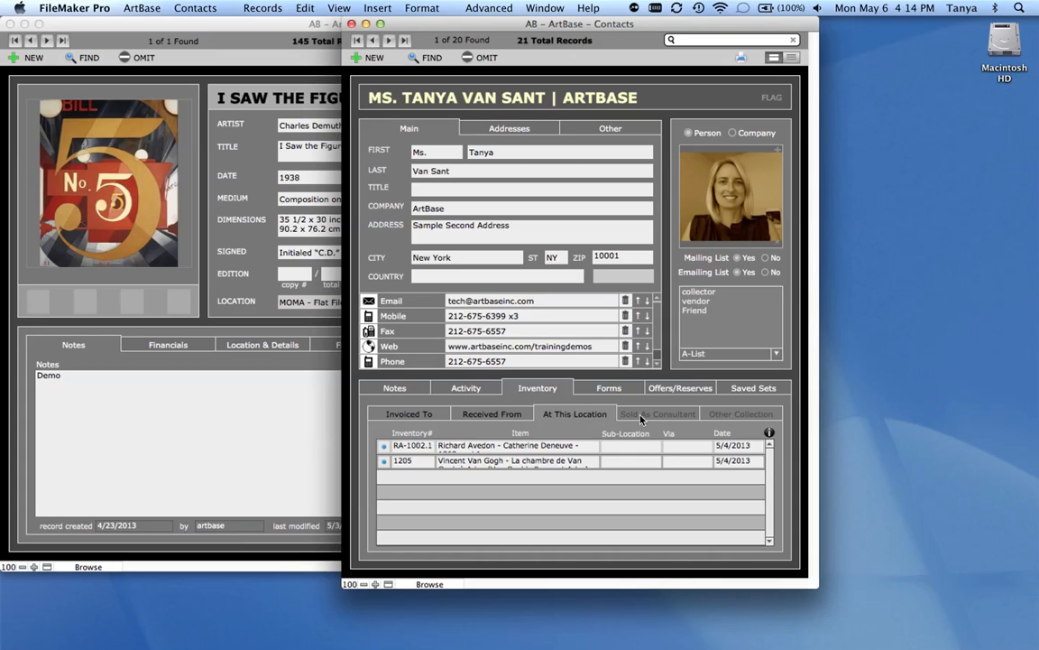
left_click(688, 417)
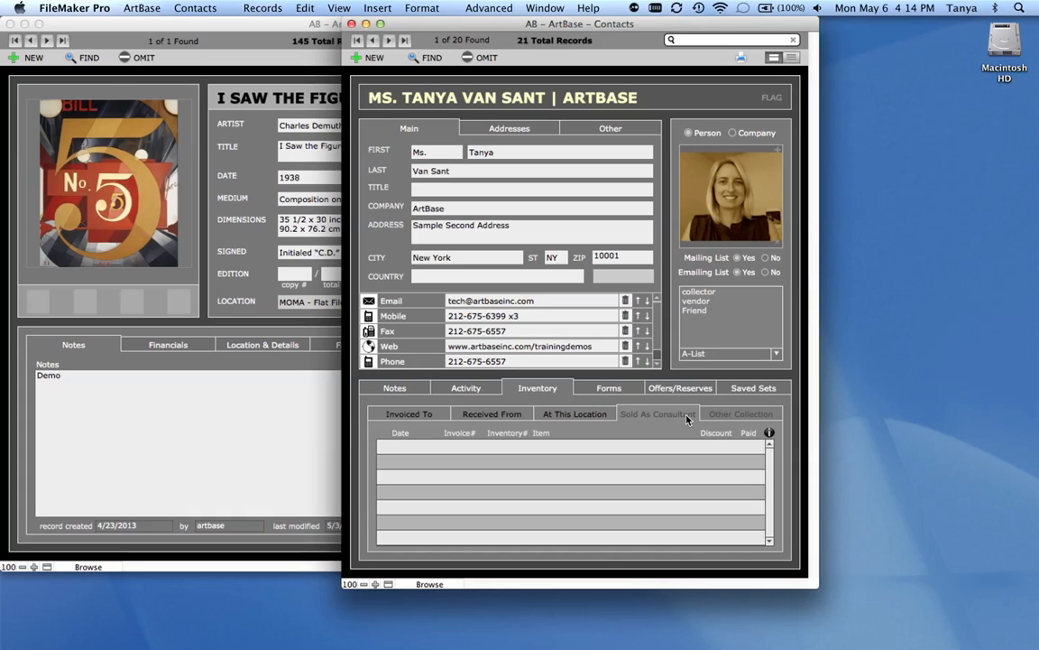
- Add an Other Collection entry for the contact with the notes "kljasdj lkajsd lkjlaksjd lkajs d" and an approximate value of 10000
left_click(741, 415)
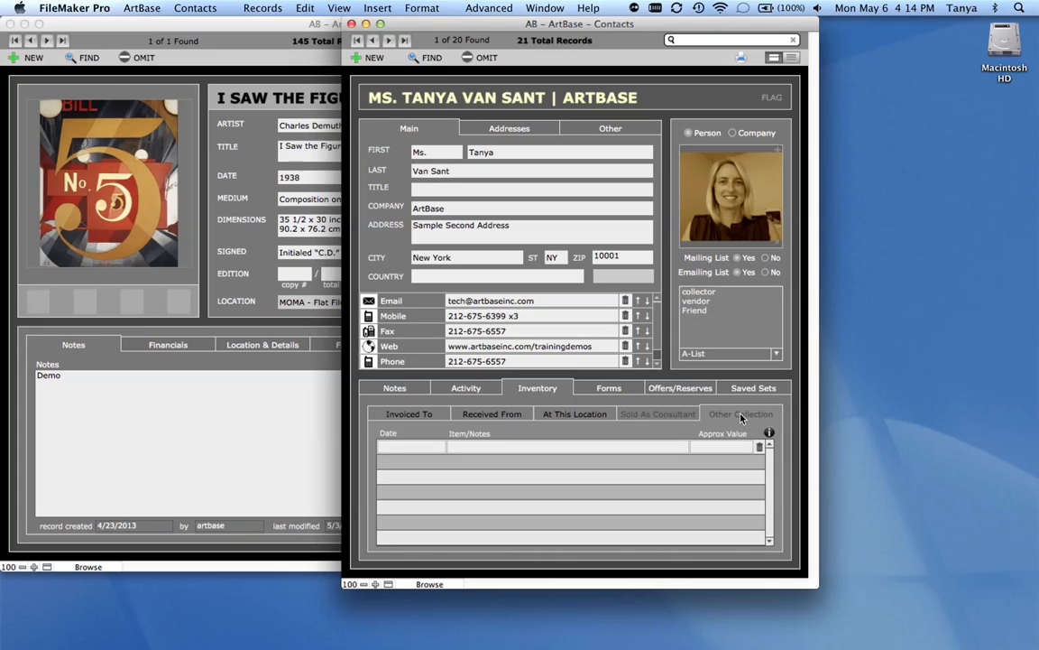
left_click(466, 451)
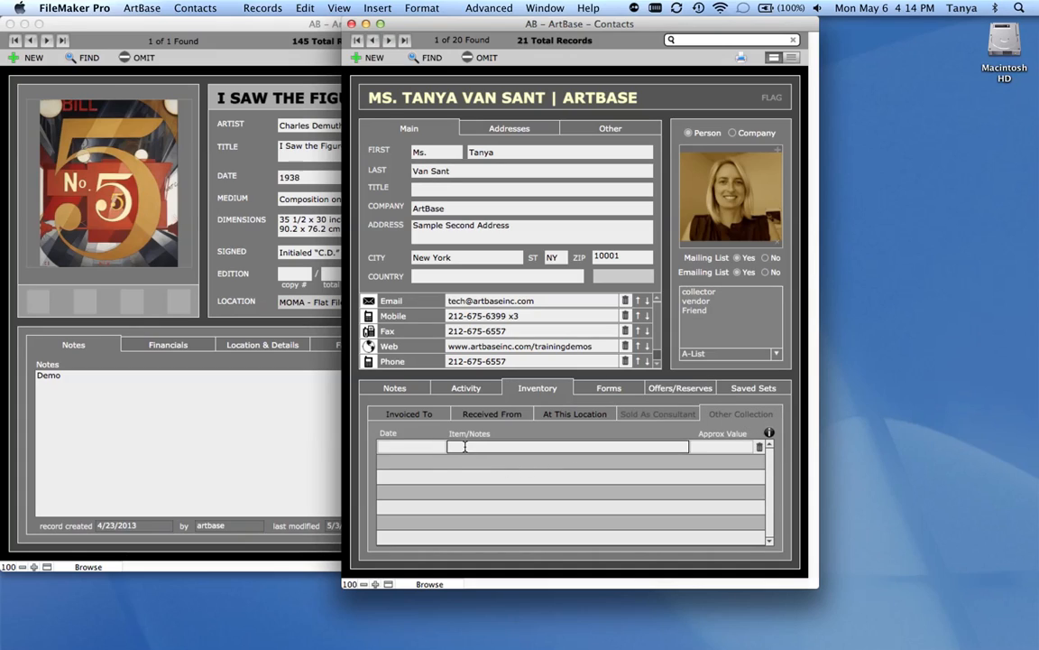
type("kljasdl lkajsd lkljaksjd lkajs d")
left_click(576, 433)
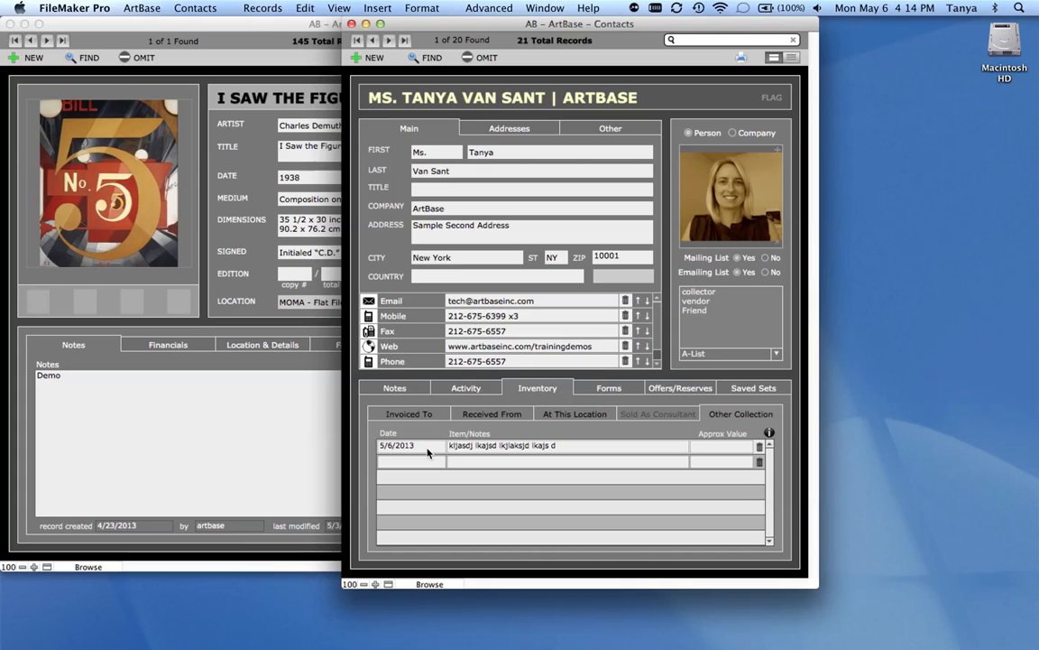
left_click(727, 446)
type("10000")
left_click(633, 437)
- Compare the contact's received-from inventory with the source in the Demuth artwork's financial details, and review the At This Location and Invoiced To lists
left_click(576, 417)
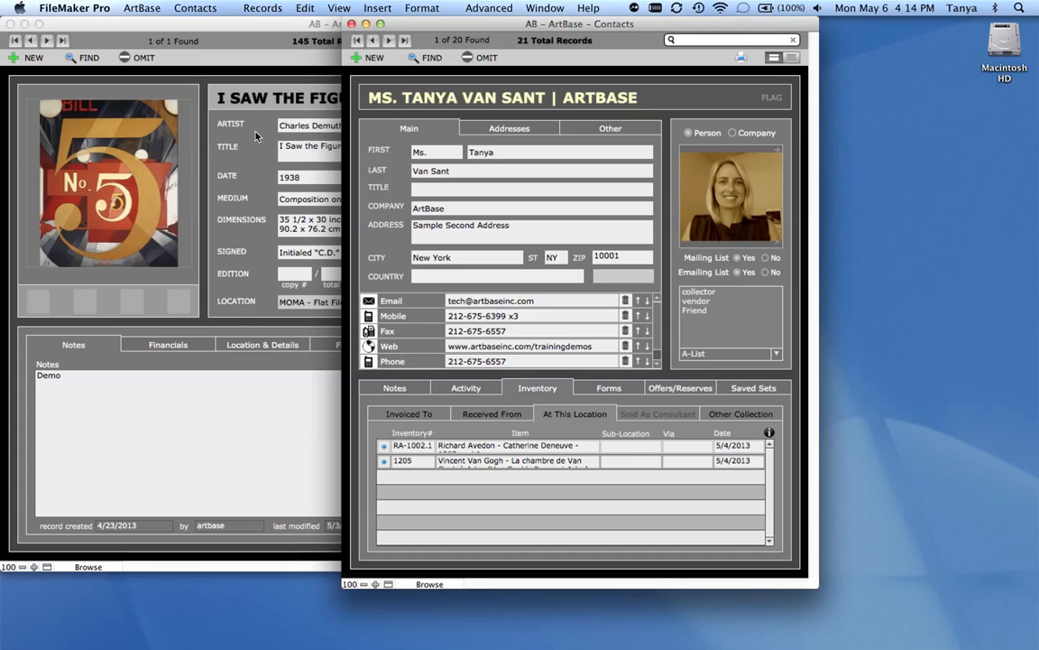
left_click(504, 417)
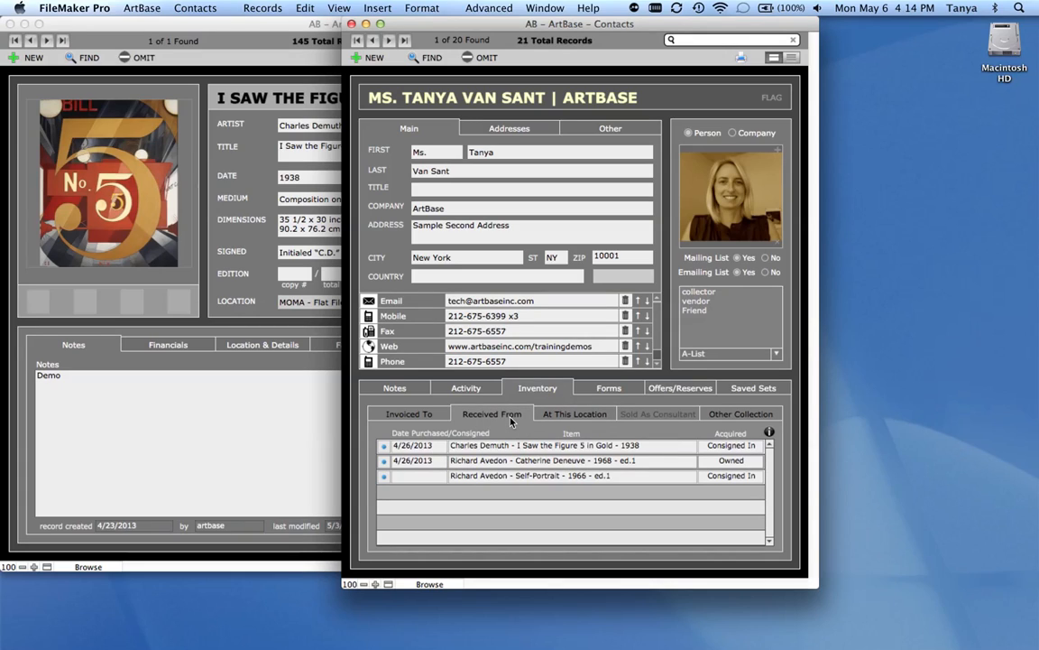
left_click(224, 289)
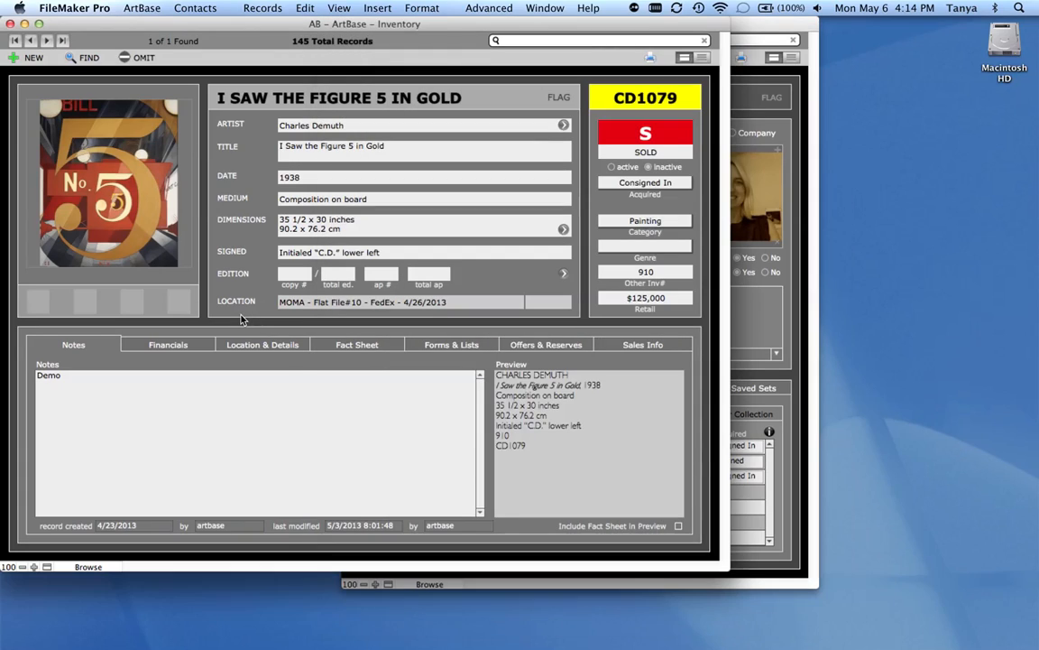
left_click(191, 347)
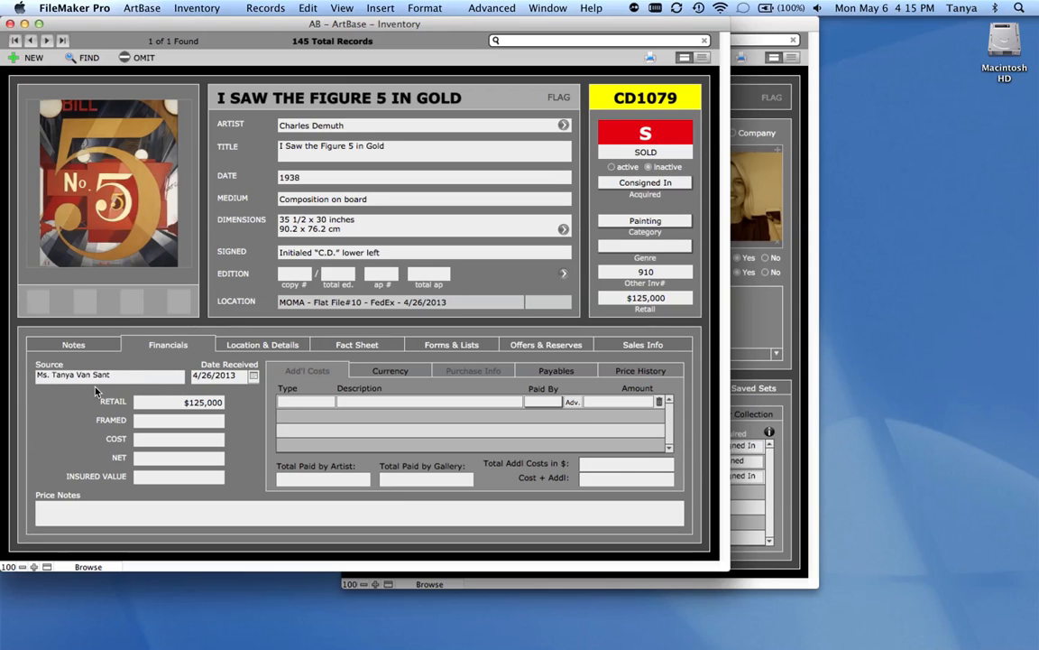
left_click(787, 370)
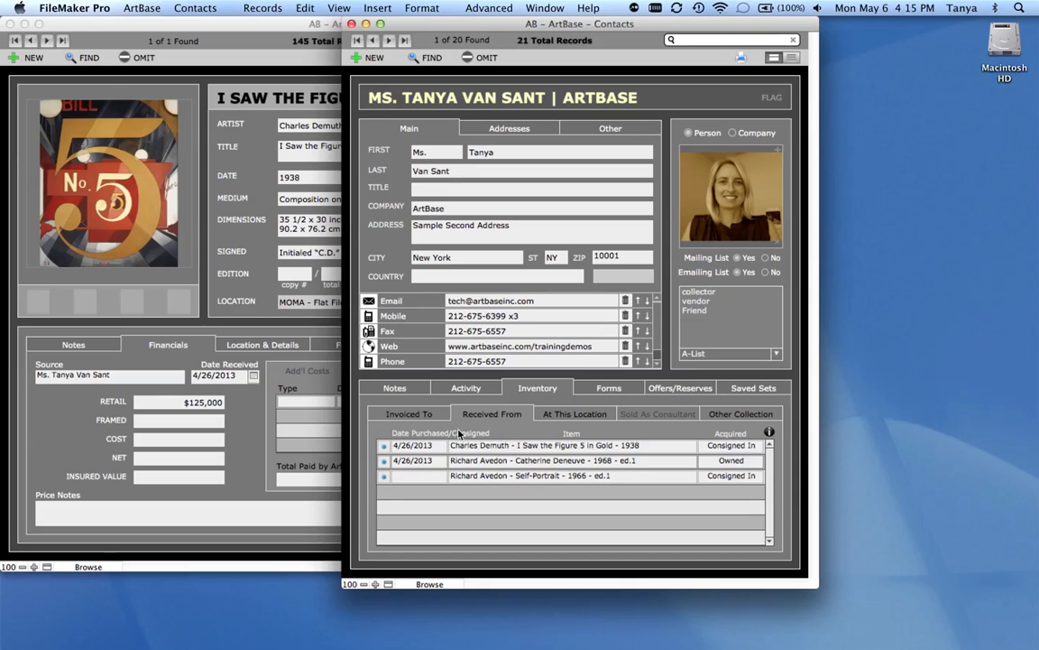
left_click(434, 417)
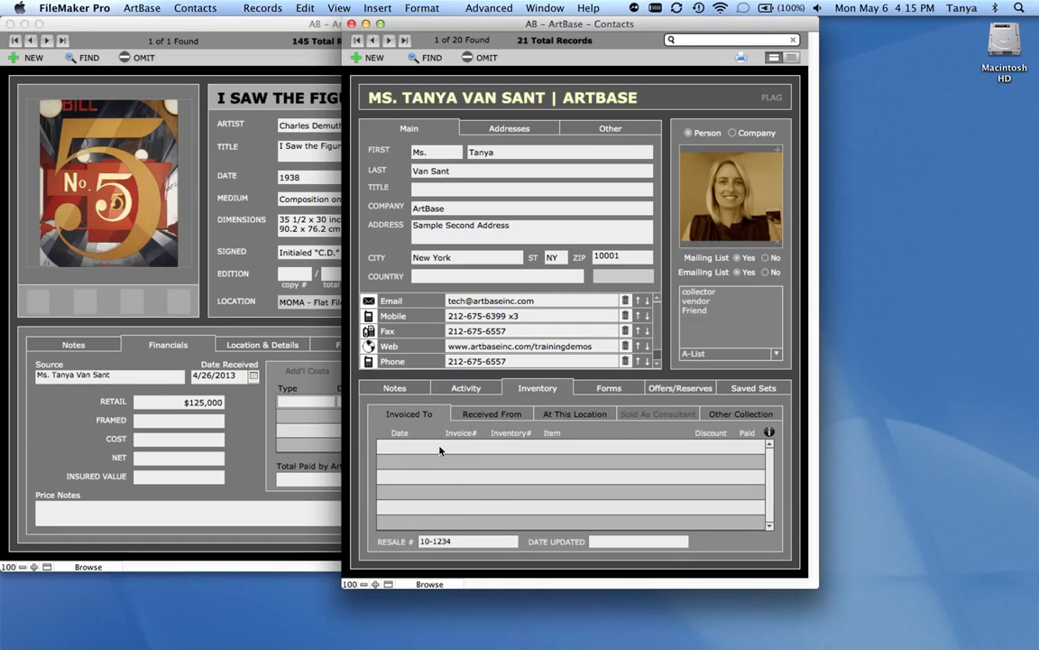
- Review the contact's form history, including full item descriptions and the viewing choices for form 947
left_click(609, 389)
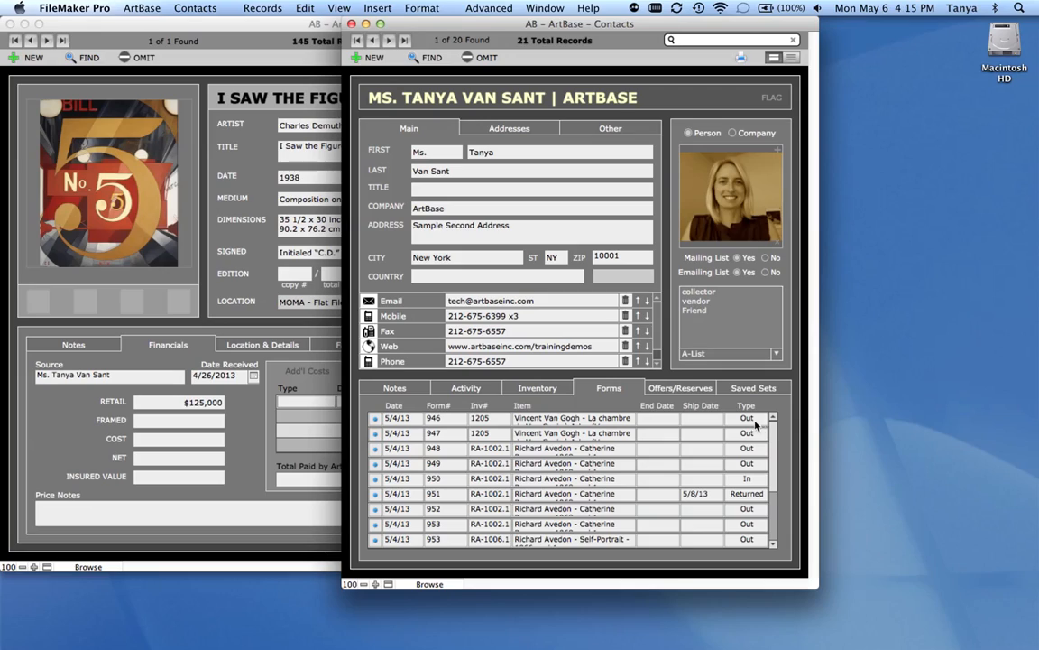
left_click(621, 420)
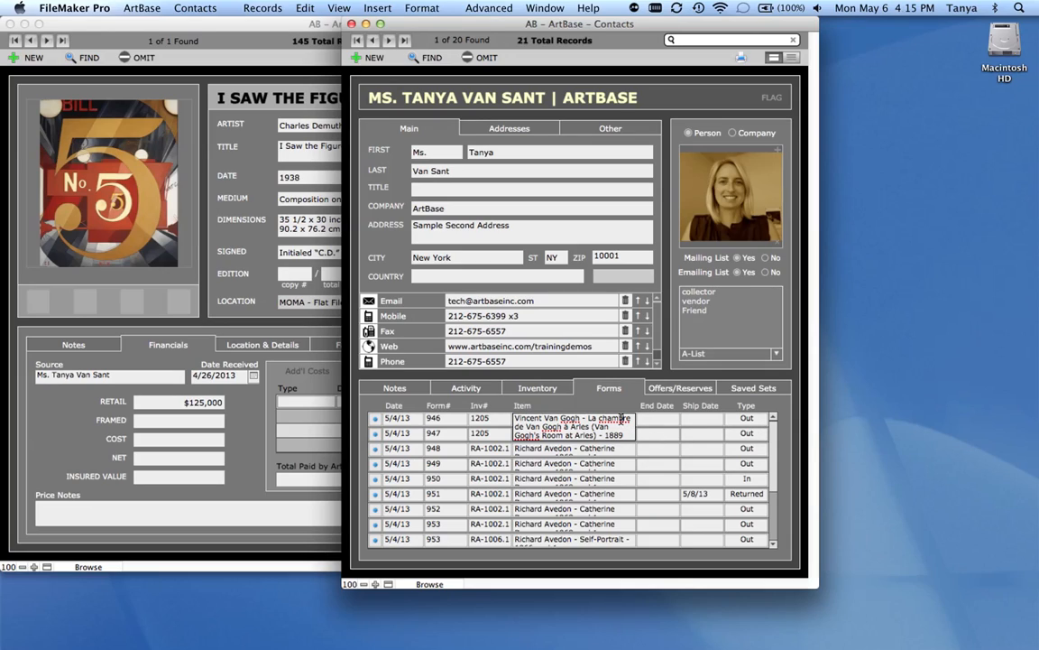
left_click(623, 451)
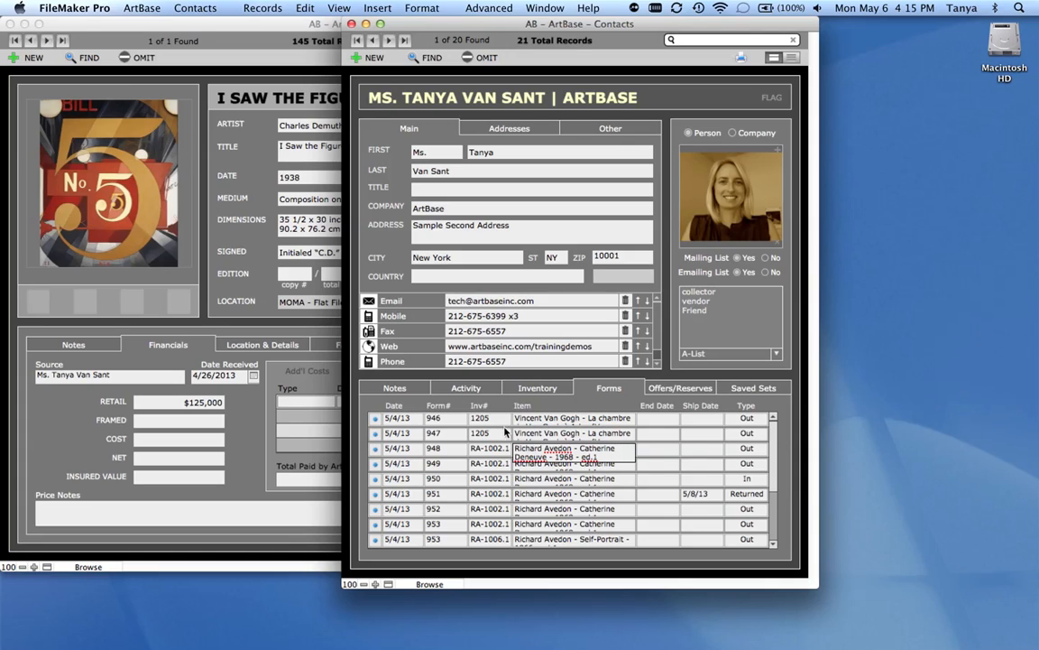
left_click(376, 434)
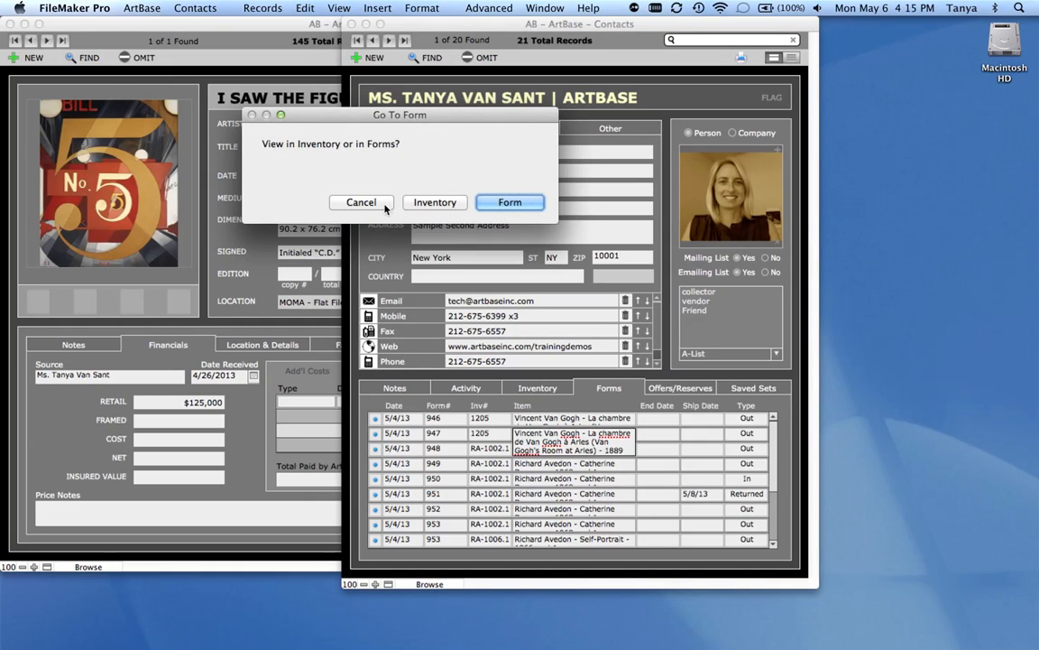
left_click(360, 202)
- Review the contact's offers, reserves, and source and request entries
left_click(708, 389)
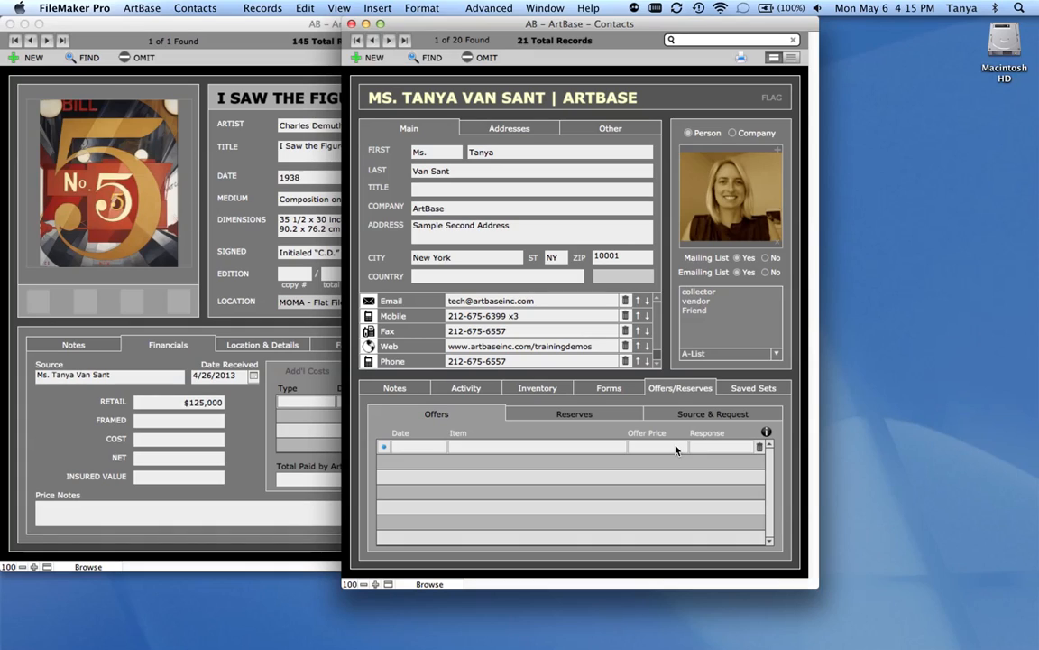
left_click(625, 417)
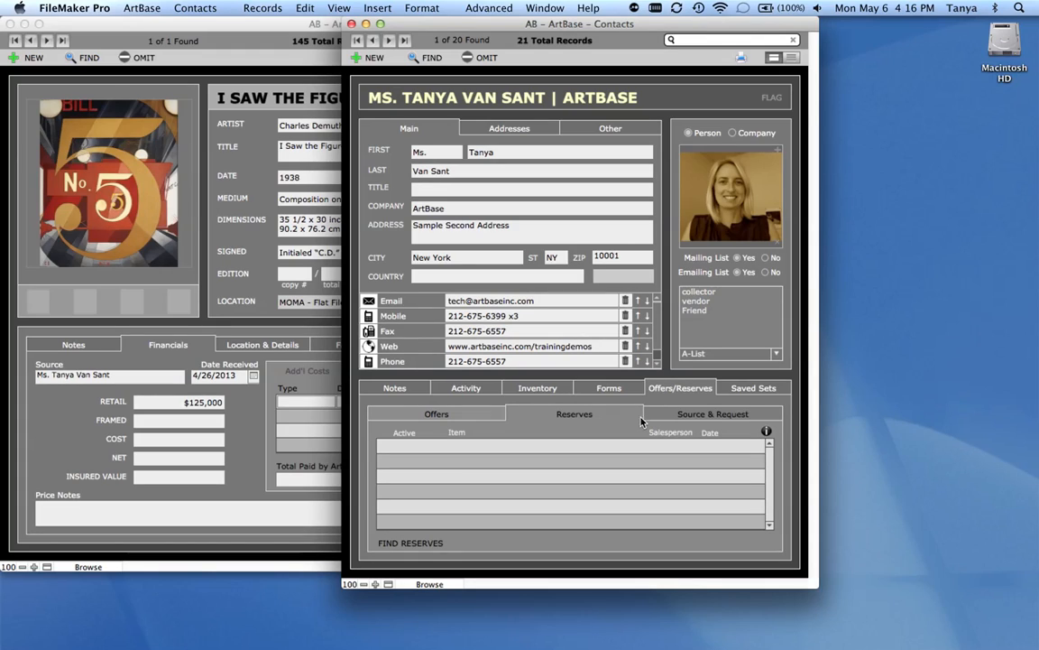
left_click(679, 417)
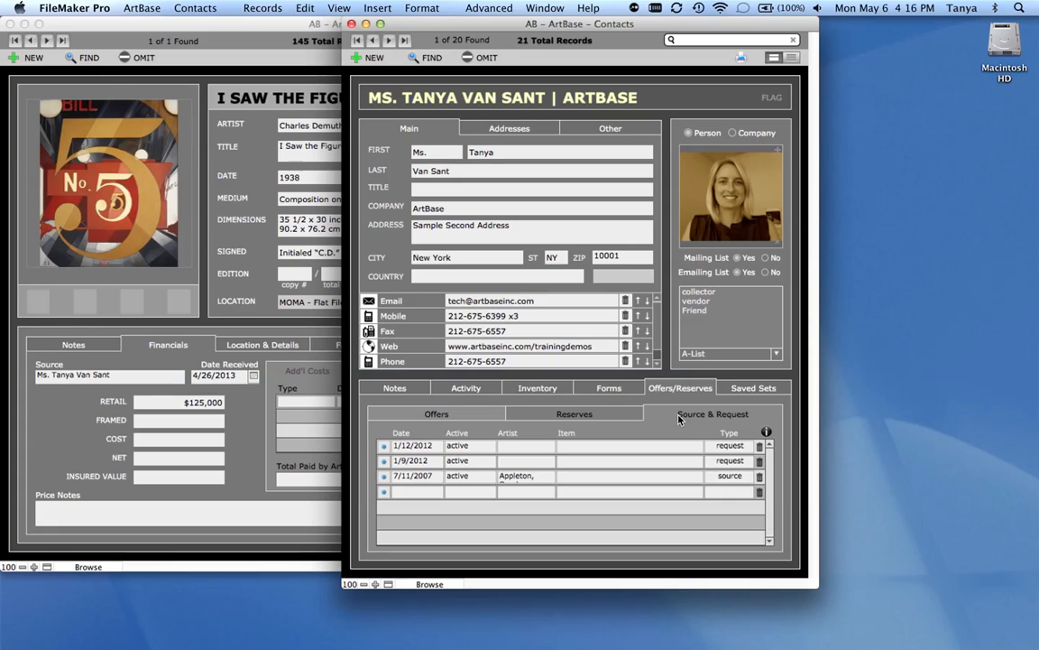
- Add a source and request entry of type Request for artist Picasso and item Buste de Femme
left_click(739, 492)
left_click(722, 519)
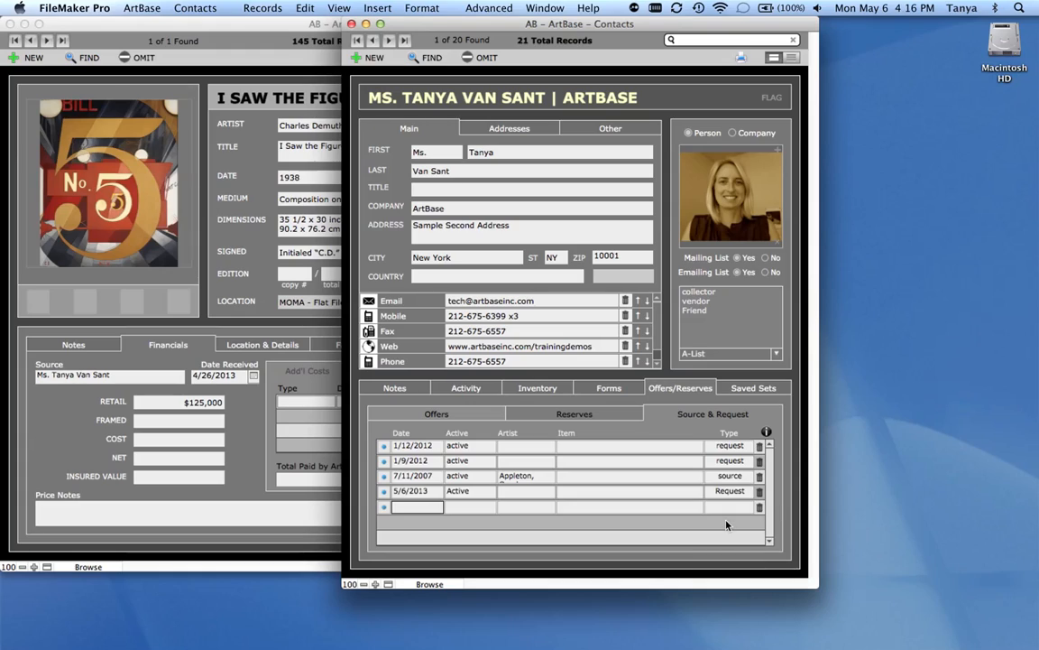
left_click(504, 492)
type("Picasso")
left_click(565, 492)
type("Buste de Femme")
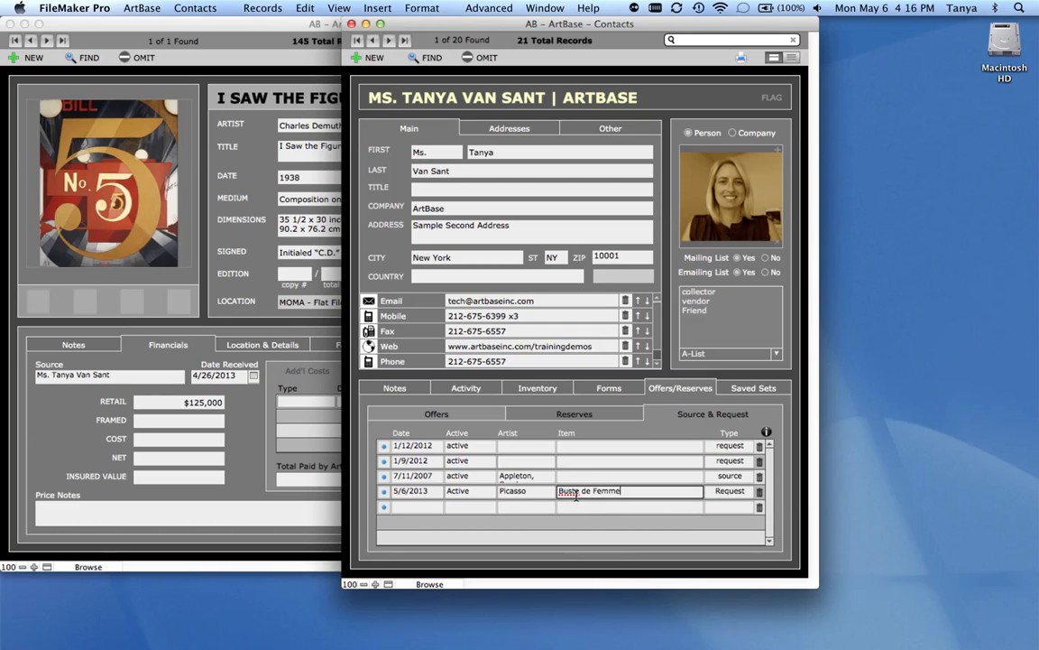
left_click(633, 557)
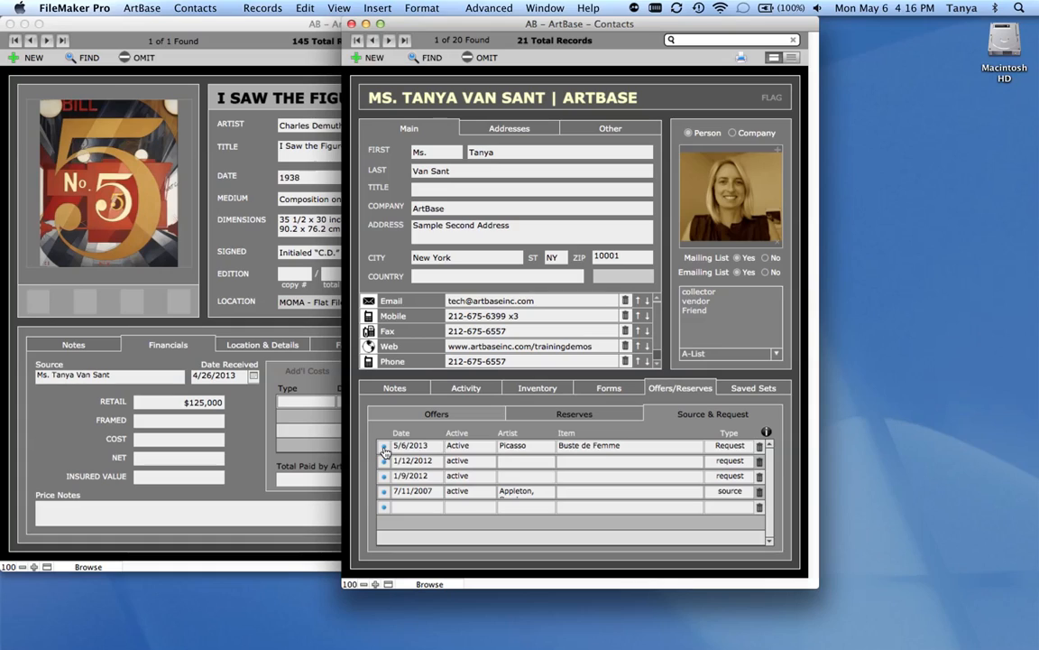
- Check the contact's saved sets, and find all contacts with Mailing List set to Yes and state NY
left_click(751, 390)
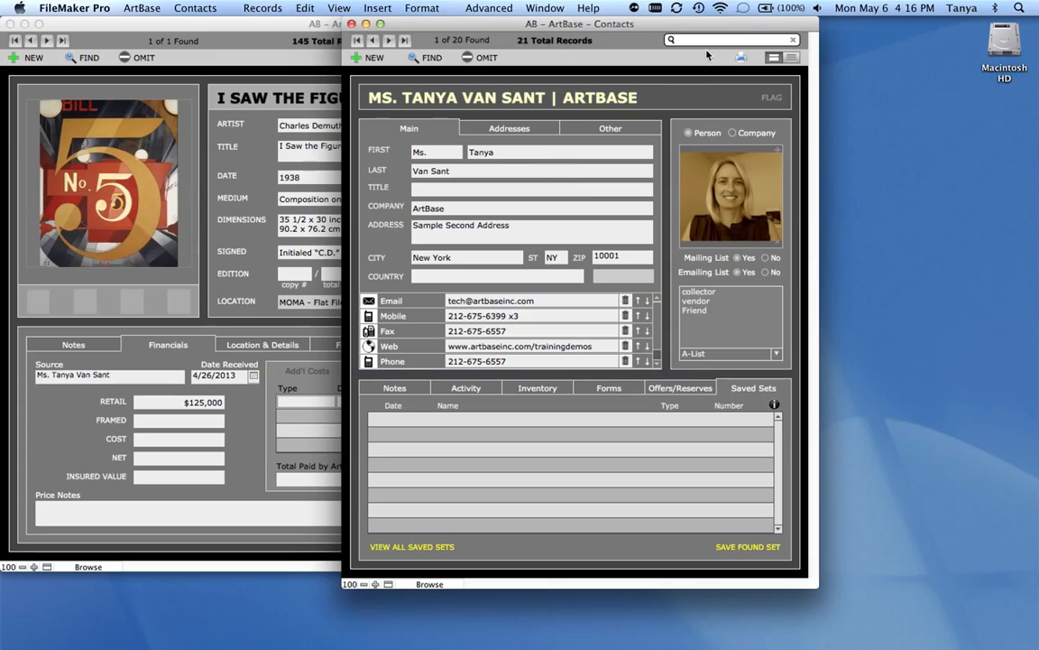
left_click(429, 63)
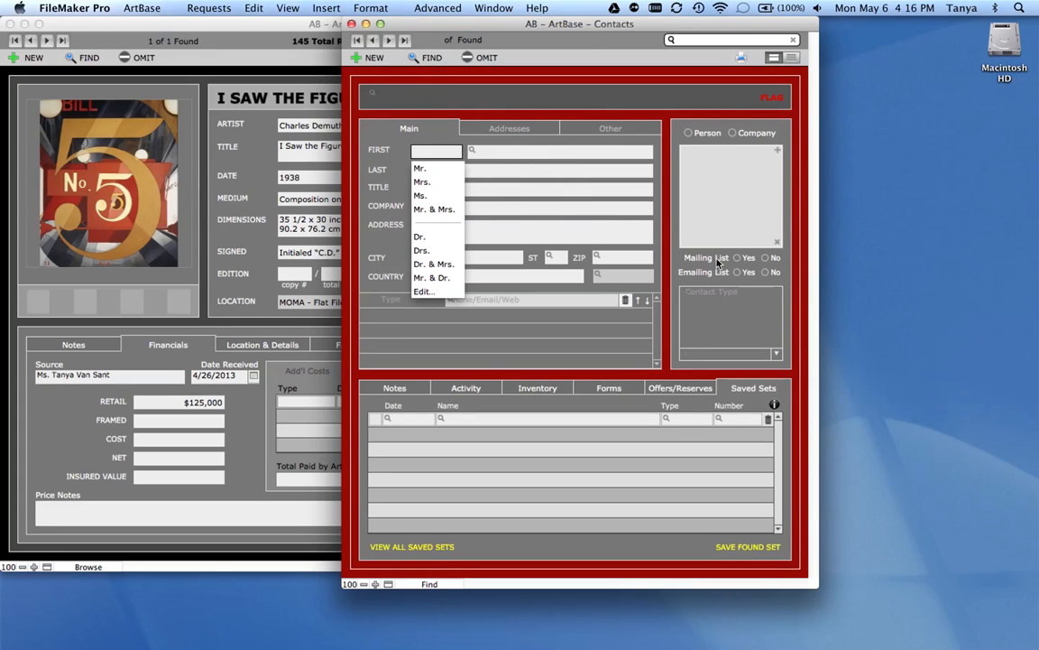
left_click(738, 258)
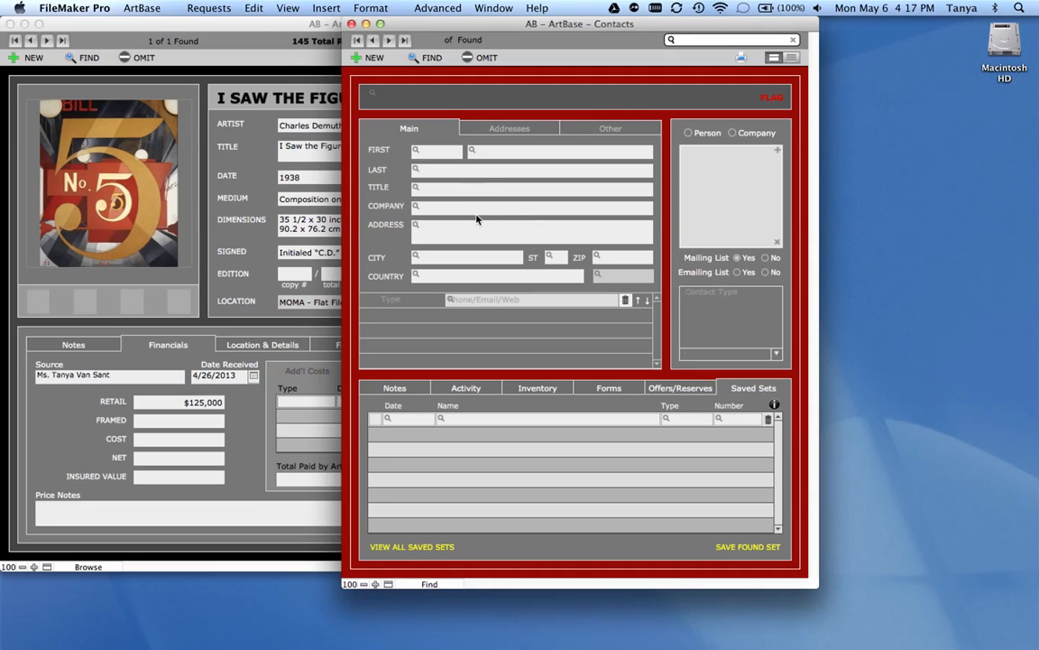
left_click(556, 258)
type("ny")
key("Return")
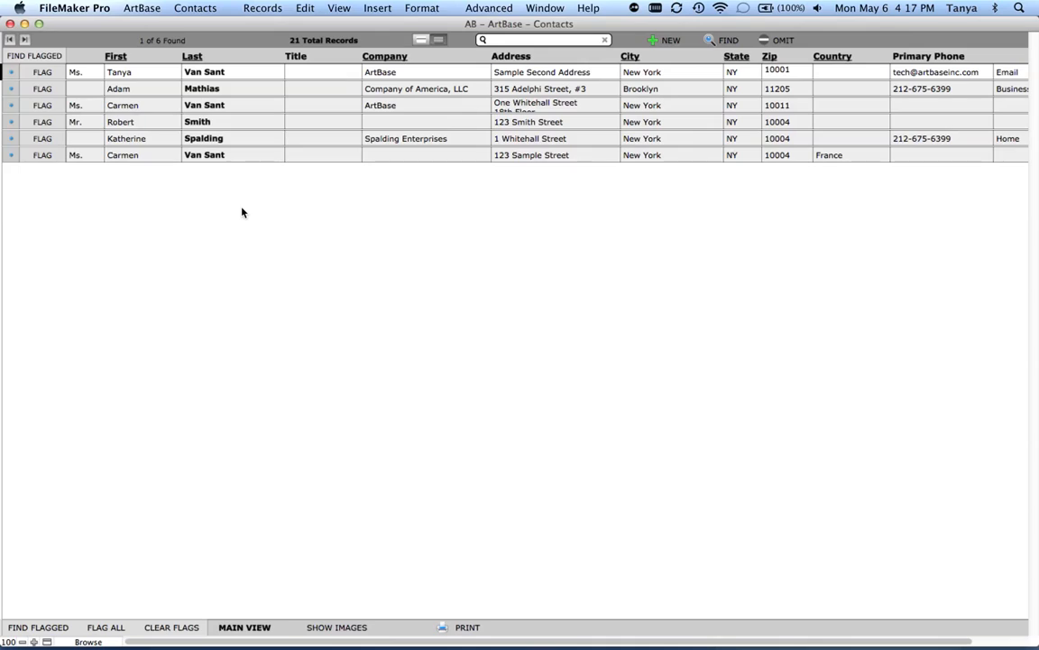
- Flag the first, third, fourth and sixth contacts in the list and narrow the found set to the flagged ones
left_click(45, 74)
left_click(58, 108)
left_click(58, 123)
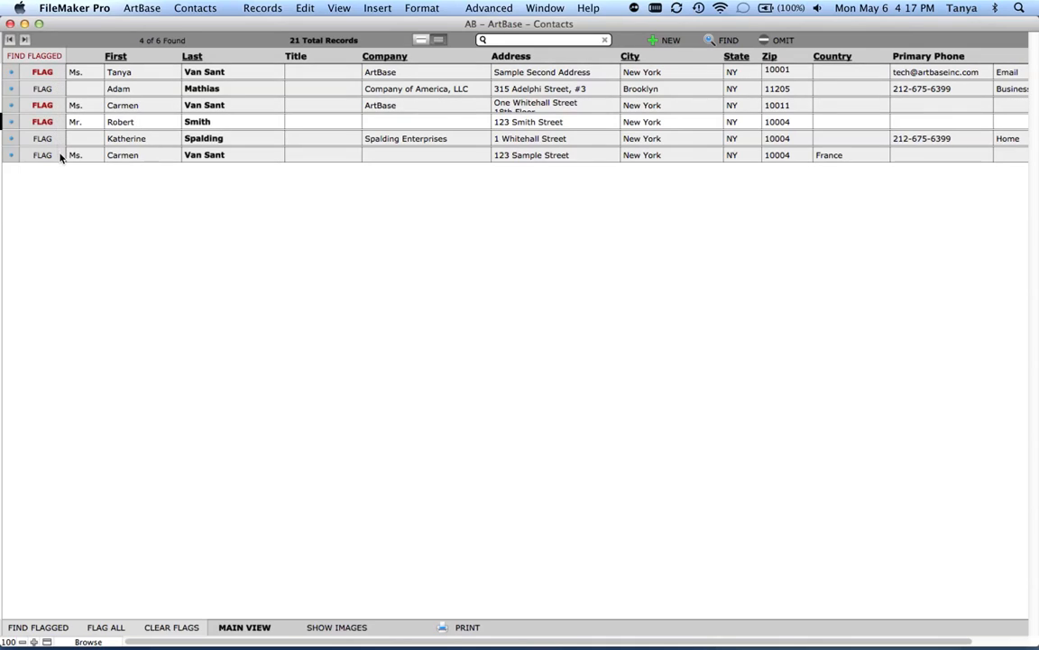
left_click(56, 156)
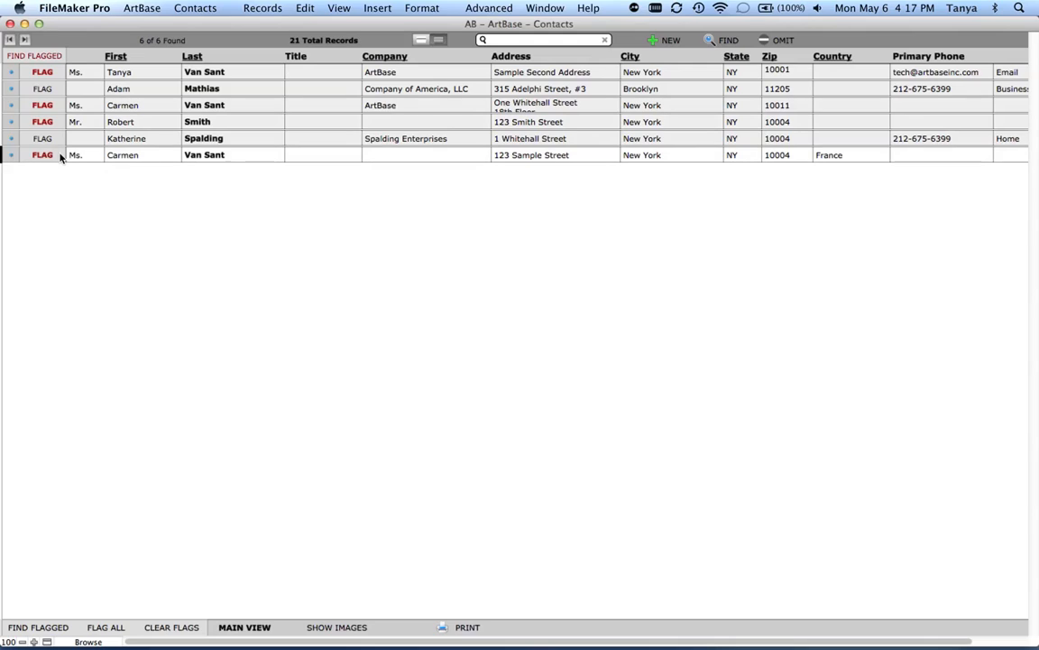
left_click(39, 59)
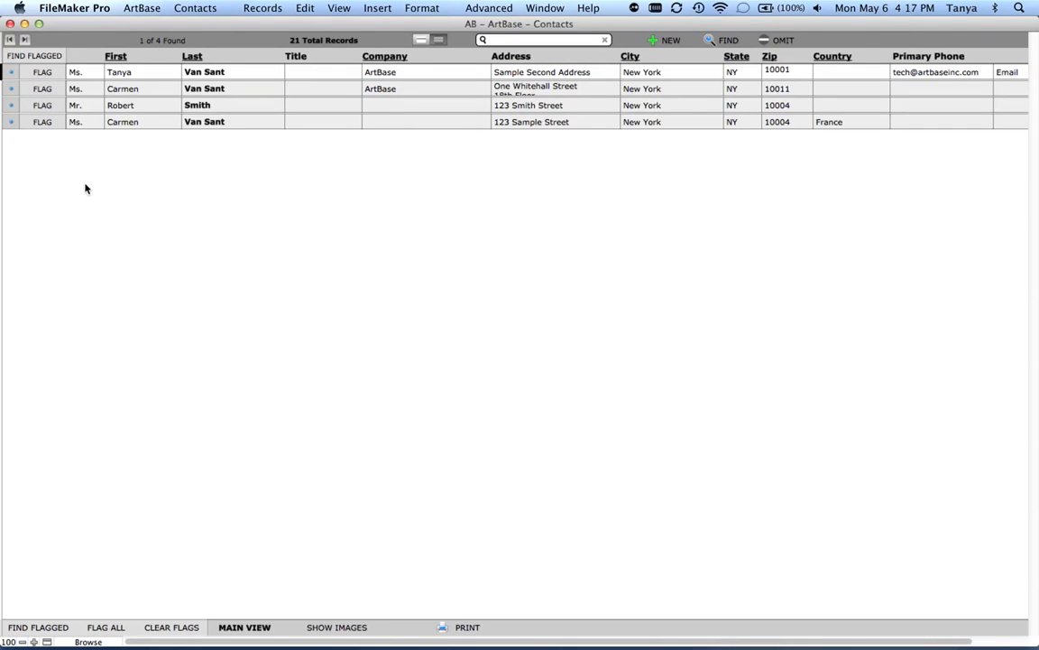
- Open the first flagged contact's record and save the found contacts as a new saved set
left_click(11, 72)
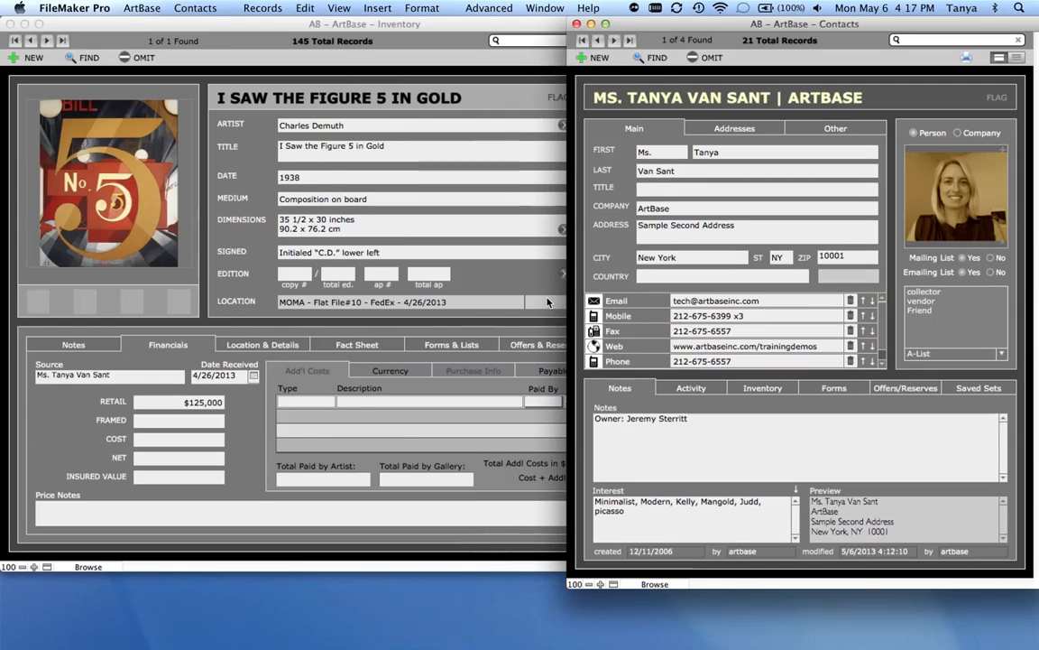
left_click_drag(854, 22, 727, 14)
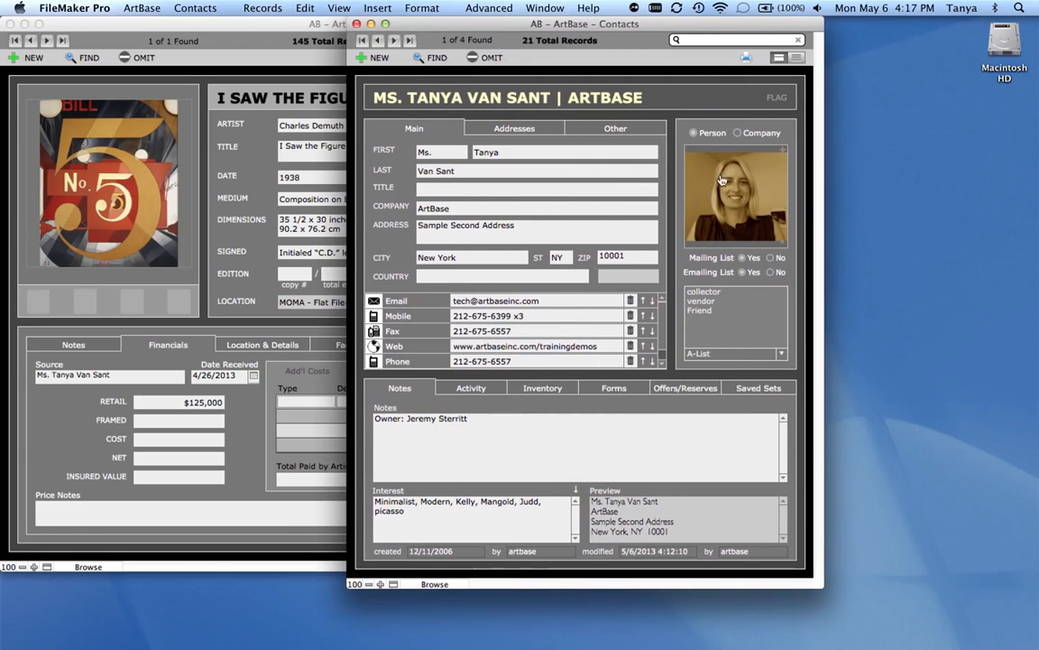
left_click(773, 393)
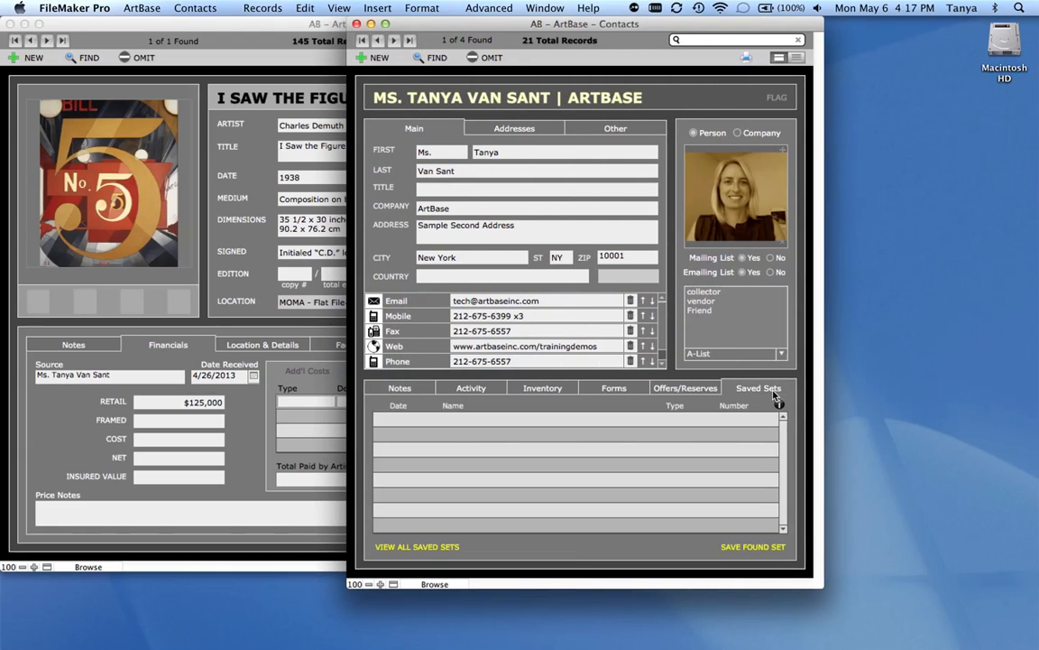
left_click(766, 549)
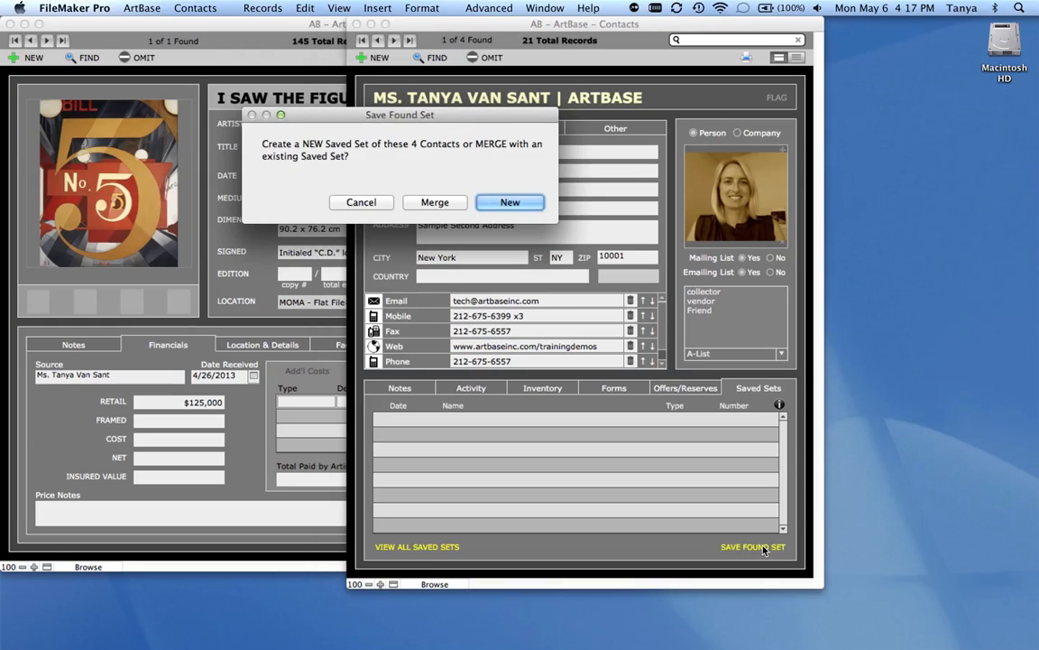
left_click(524, 208)
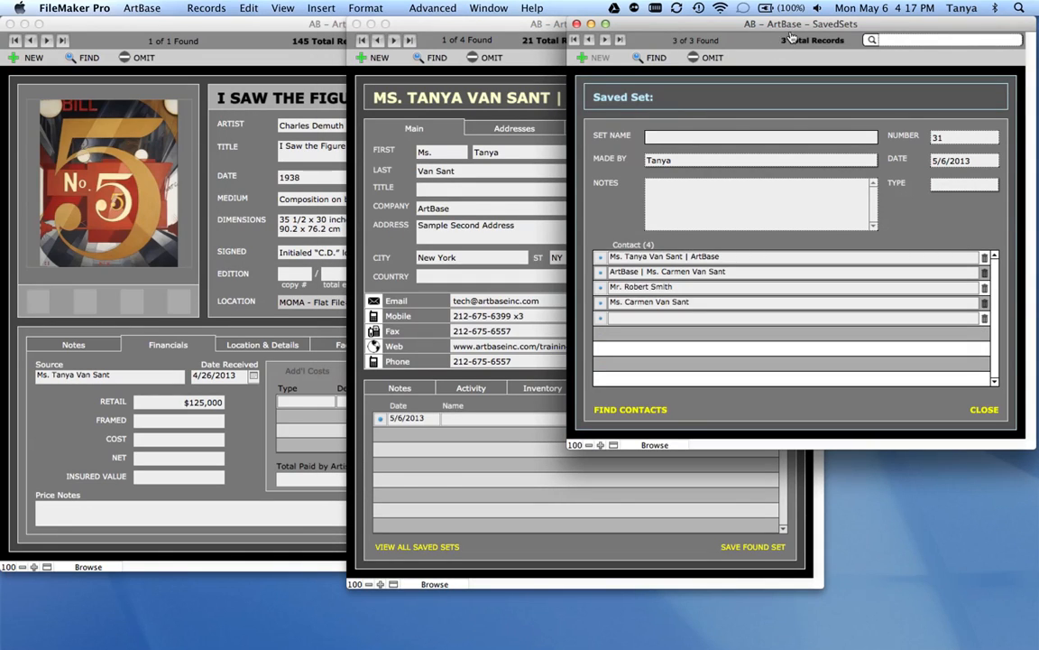
- Name the saved set with the host's first name followed by "Dinner", set its type to Invitation, and close it
left_click_drag(798, 23, 661, 15)
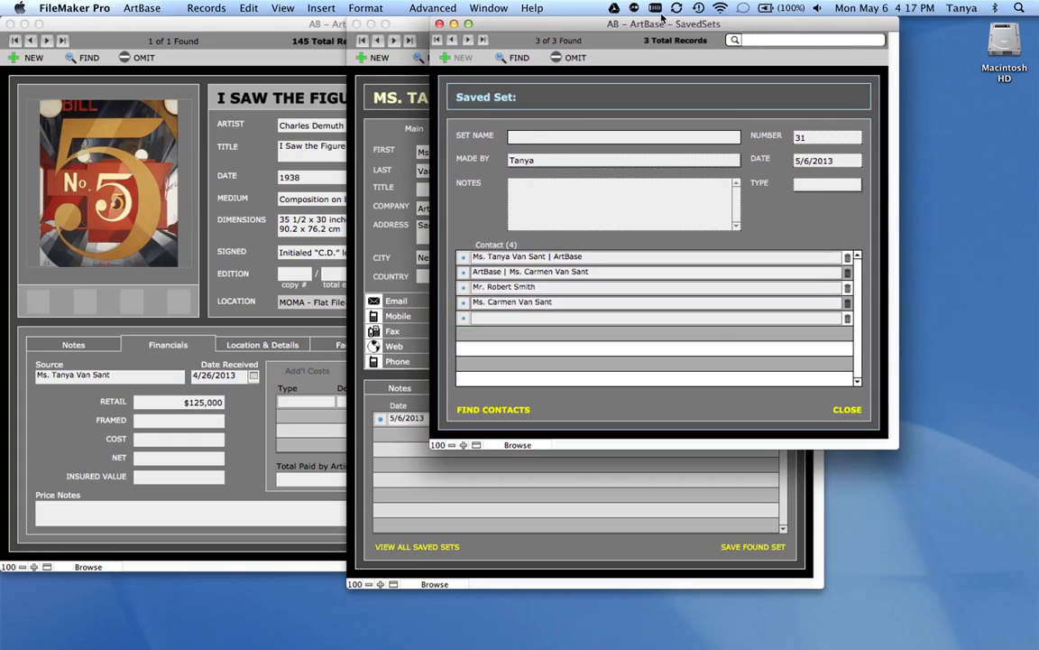
type("Tanya's Dinner")
left_click(780, 220)
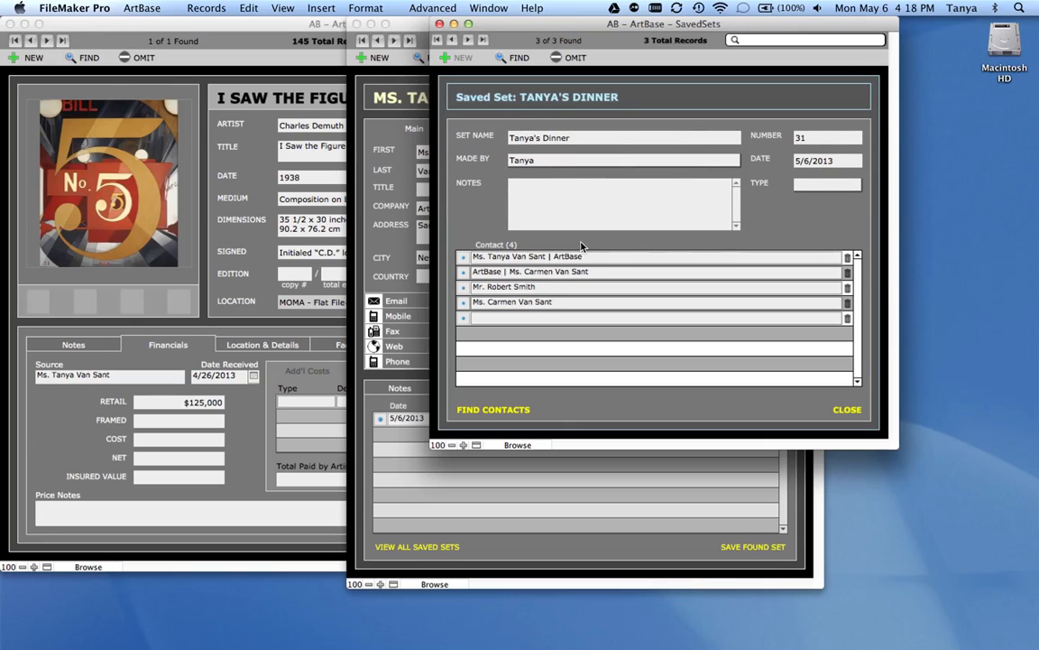
left_click(542, 213)
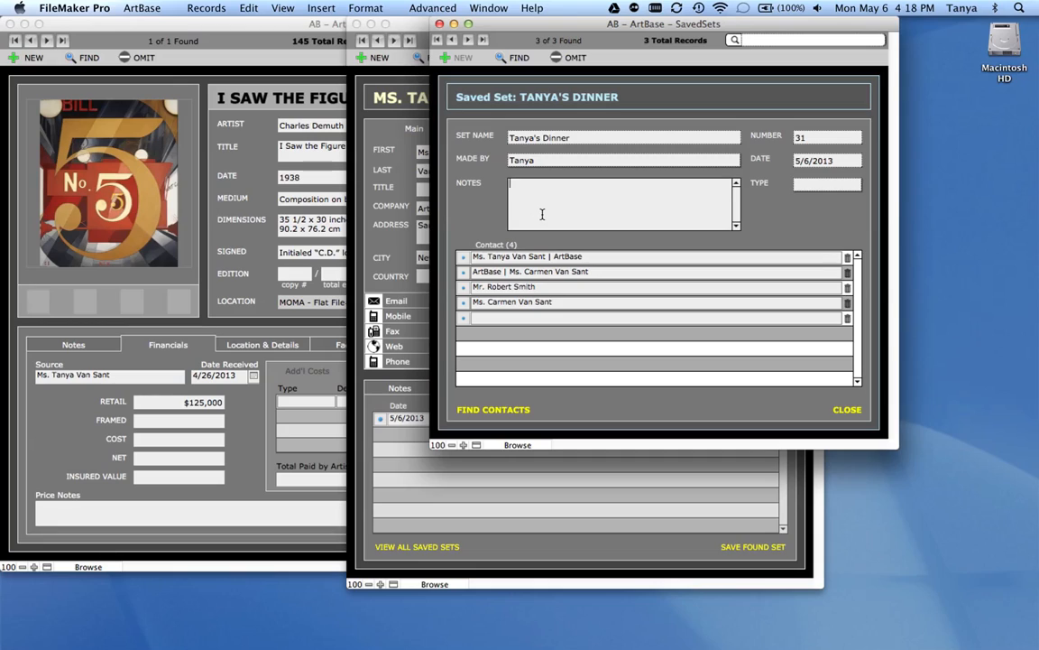
left_click(812, 185)
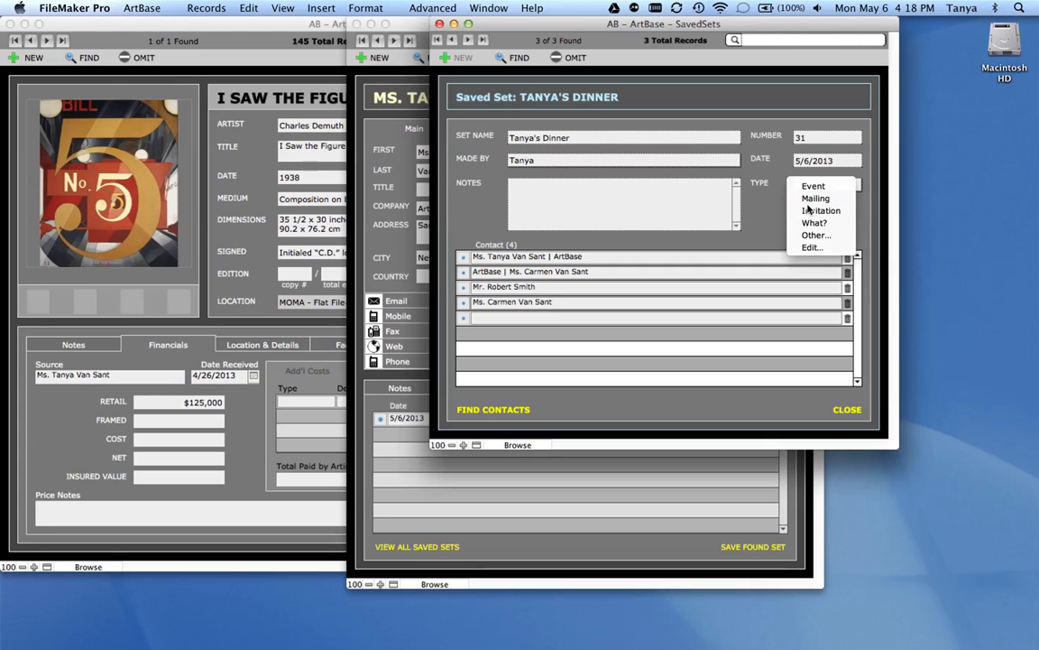
left_click(809, 209)
left_click(847, 410)
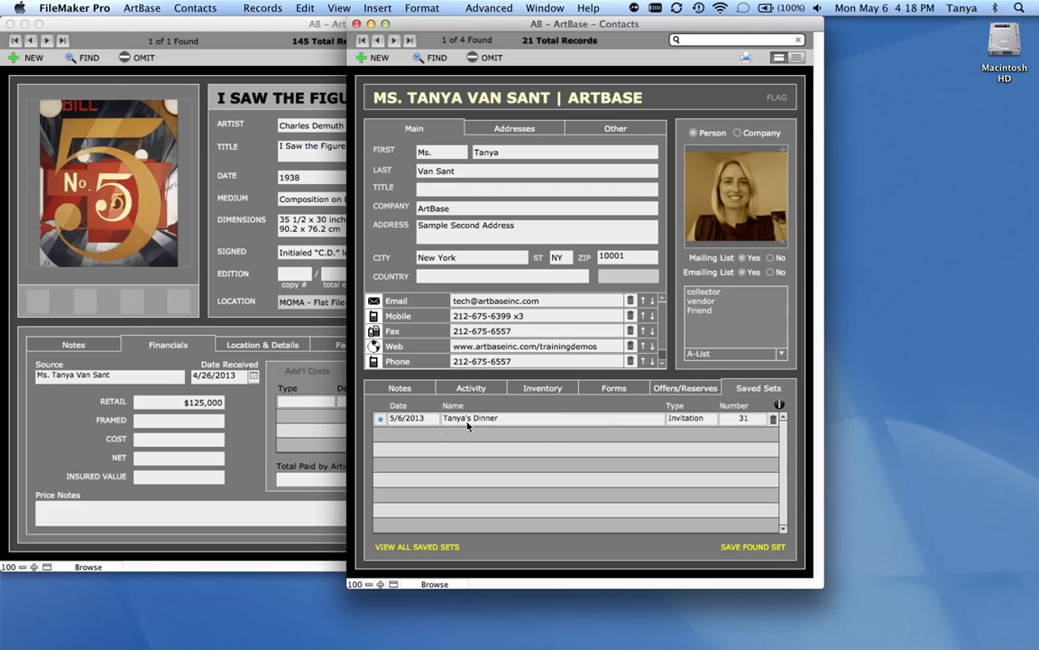
- Check the saved set on the last contact in the found set, and list the contacts belonging to that set
left_click(394, 41)
left_click(394, 41)
left_click(395, 41)
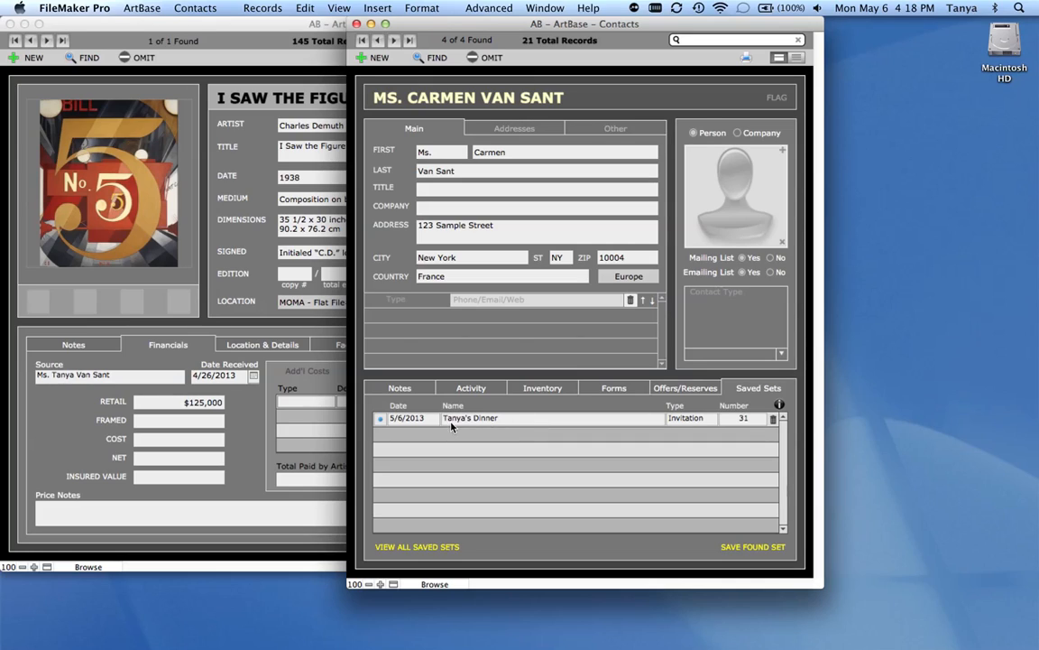
left_click(380, 420)
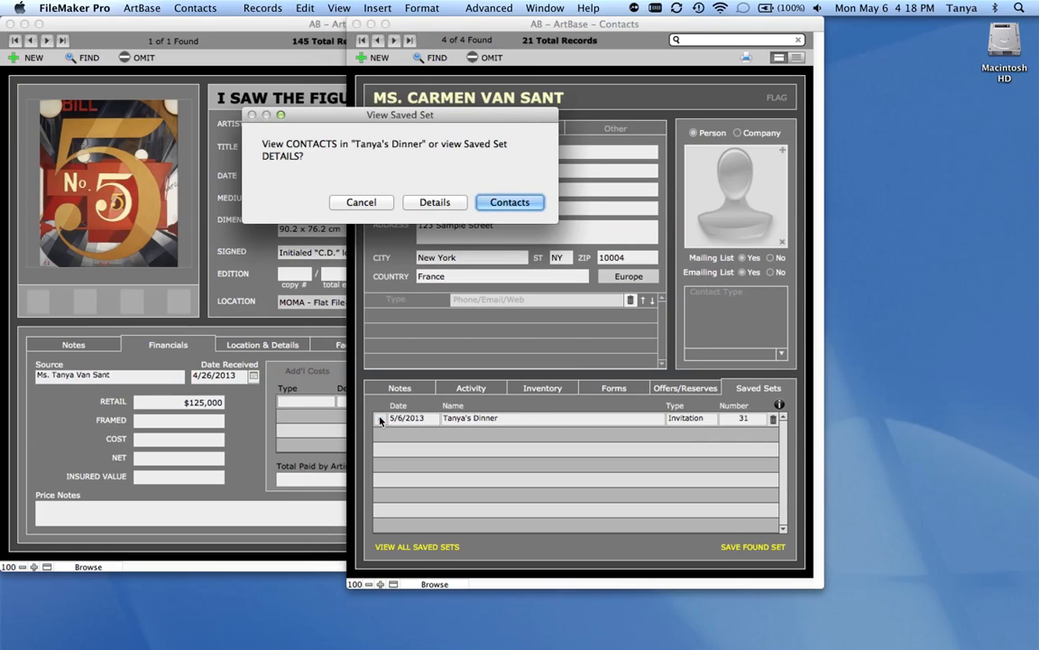
left_click(492, 203)
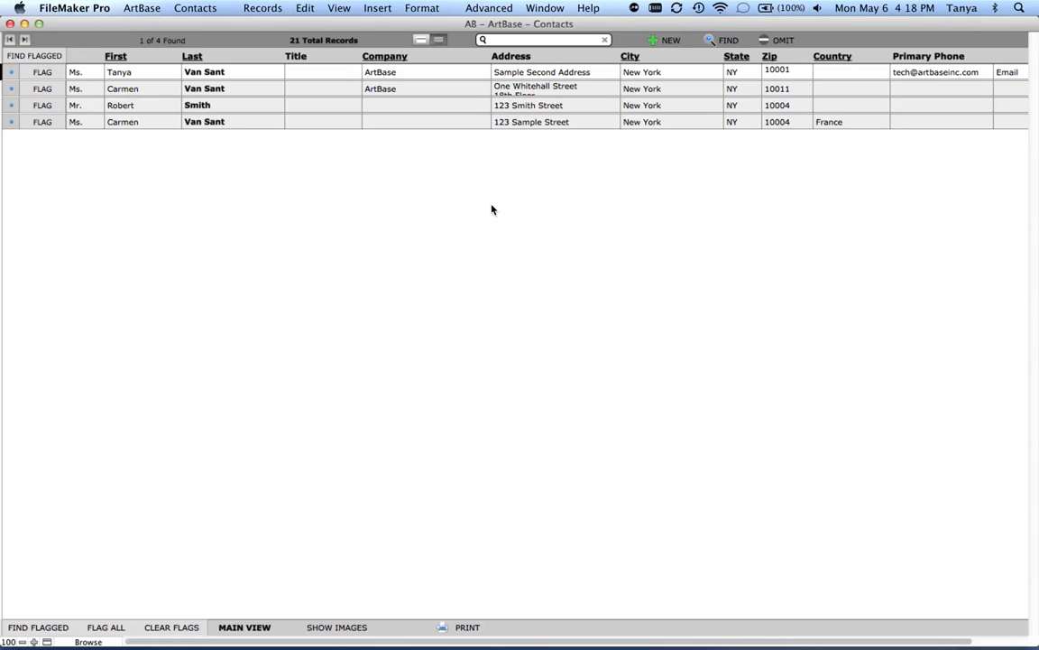
- Show all contacts, sort them by last name, company, city and again by last name, and open the first contact's record
left_click(307, 44)
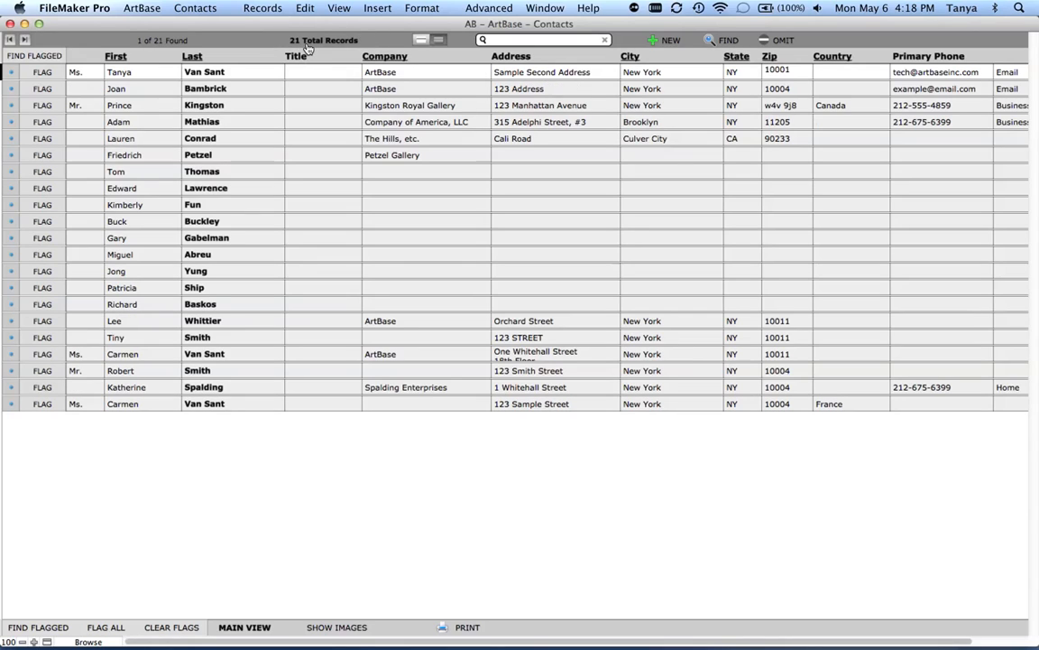
left_click(192, 57)
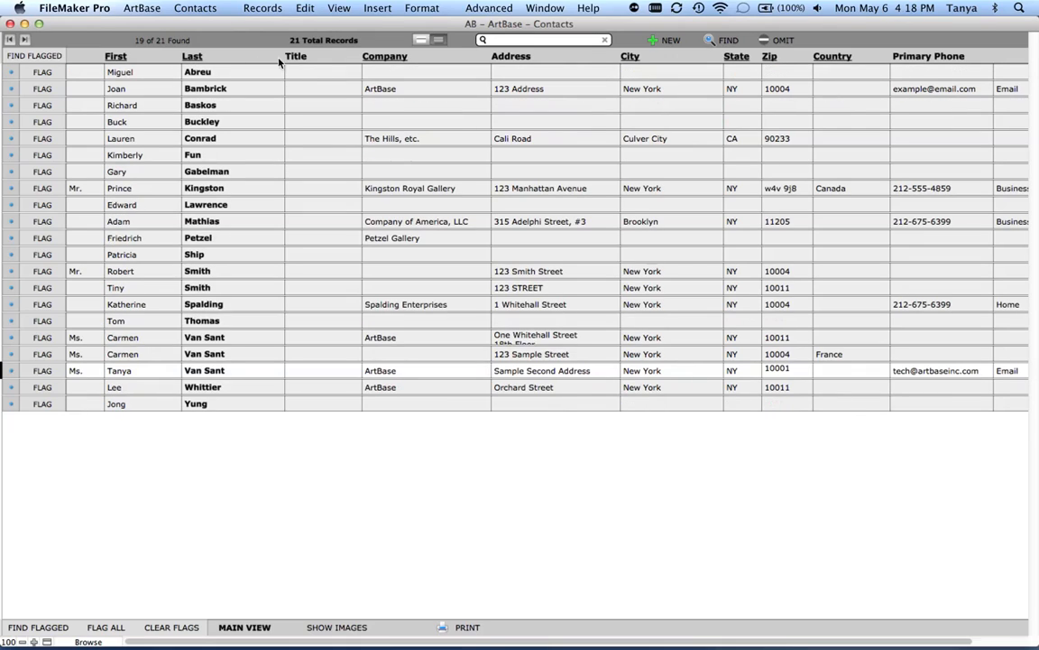
left_click(383, 57)
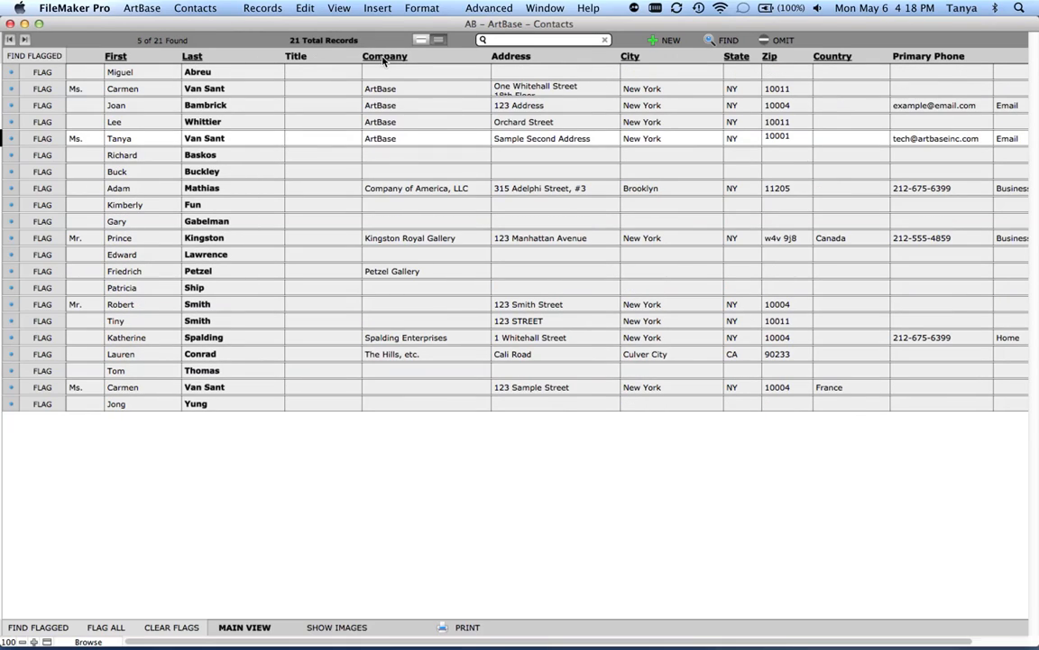
left_click(634, 58)
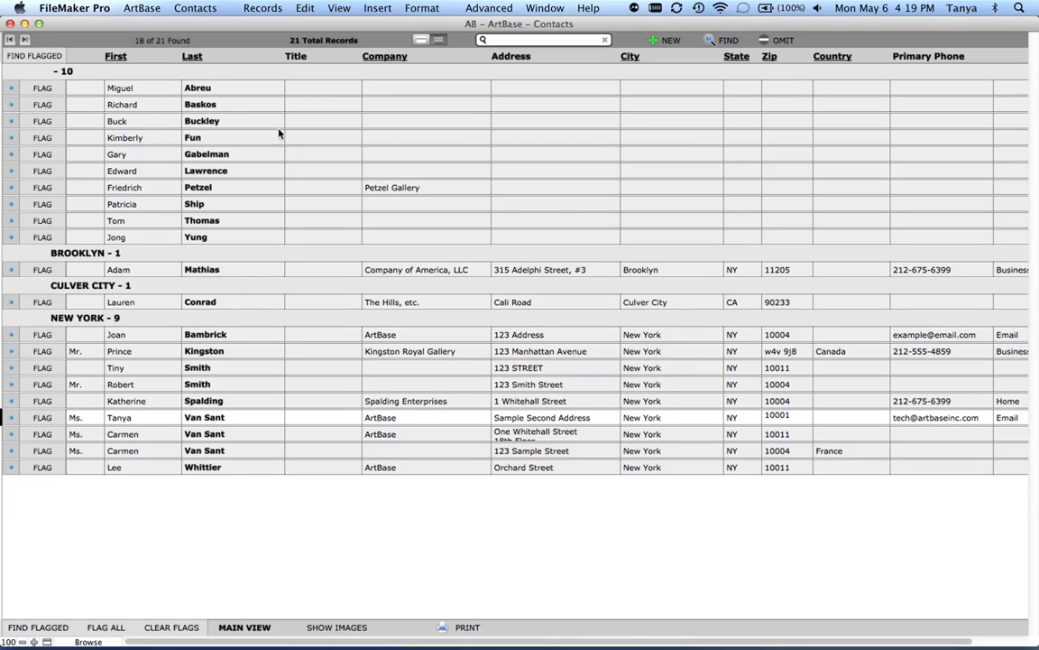
left_click(193, 57)
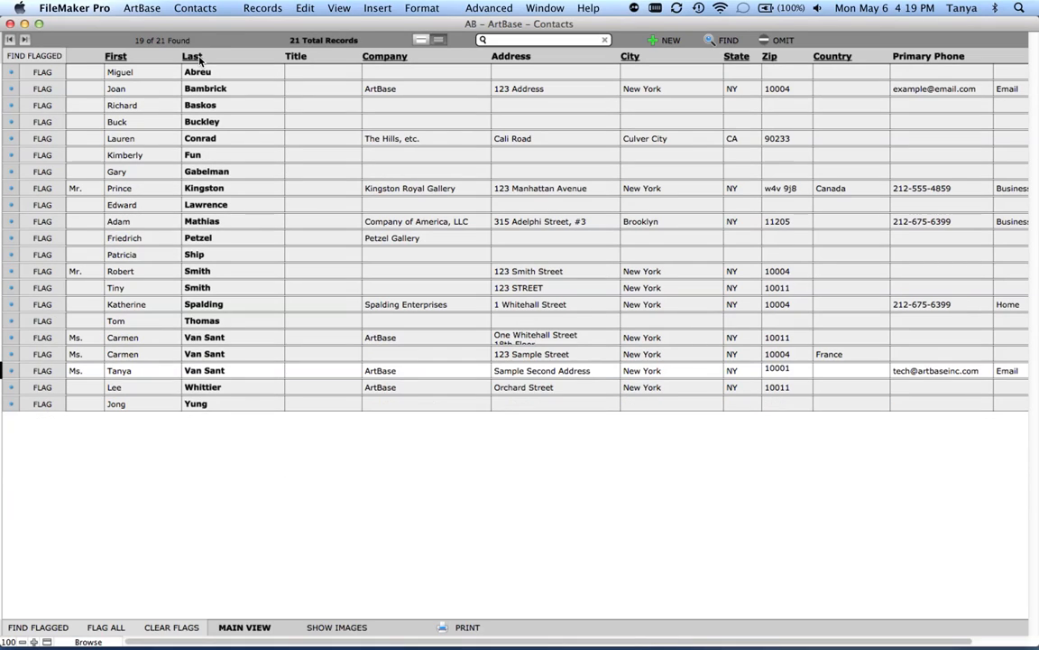
left_click(10, 72)
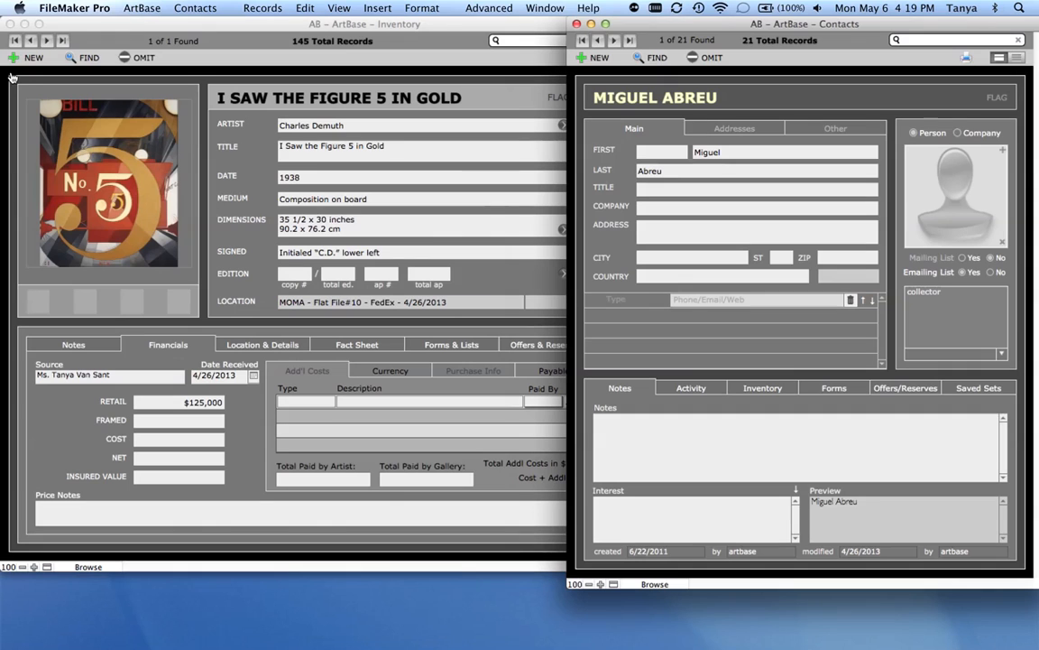